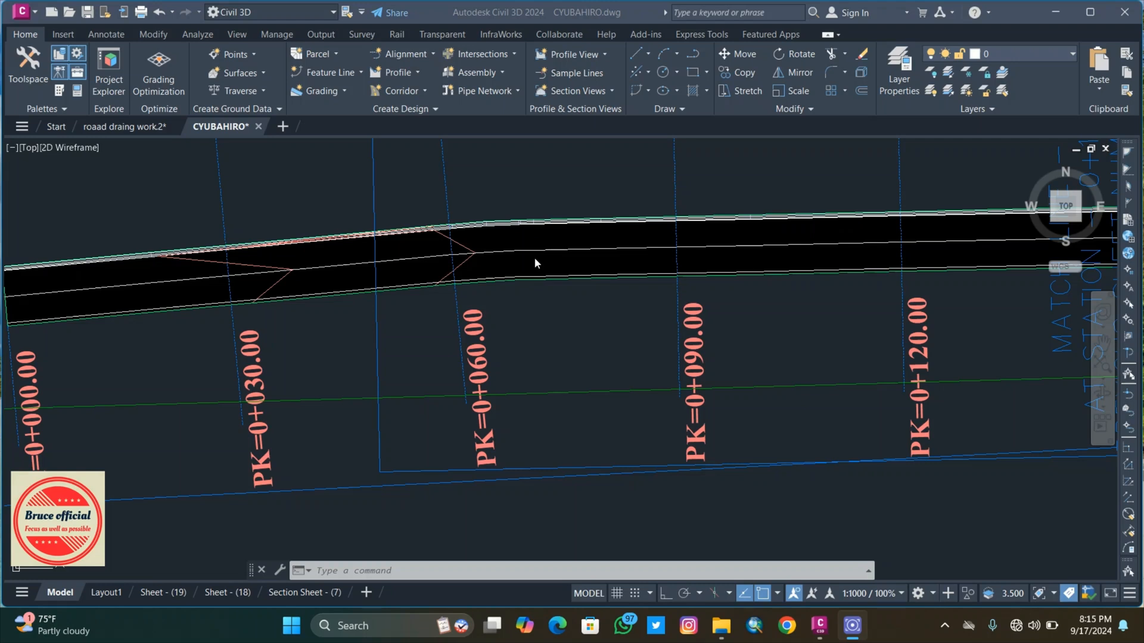
Step: Hide the road corridor so the centreline alignment beneath it becomes accessible, and dismiss the event list
scroll(534, 256, up, 3)
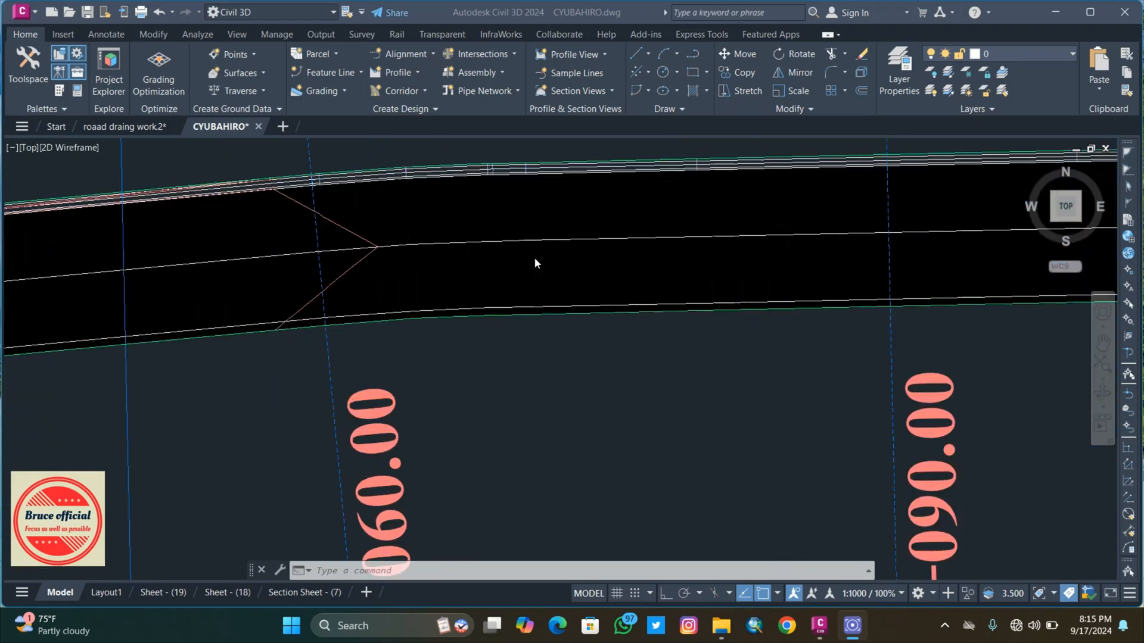
scroll(357, 271, down, 4)
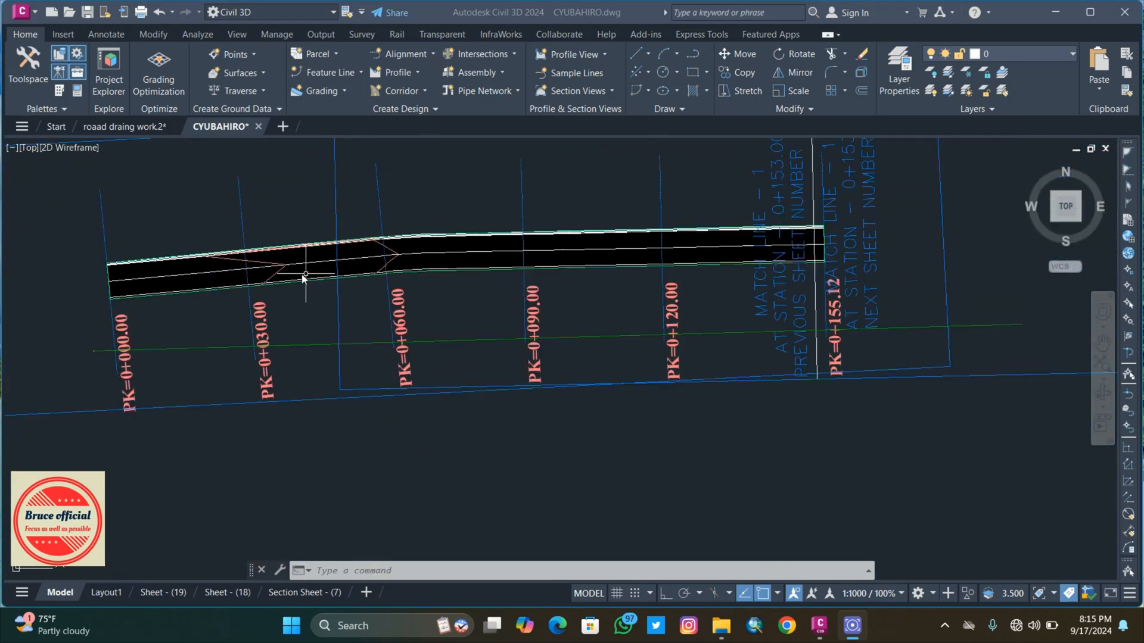
scroll(250, 278, up, 5)
scroll(371, 288, down, 2)
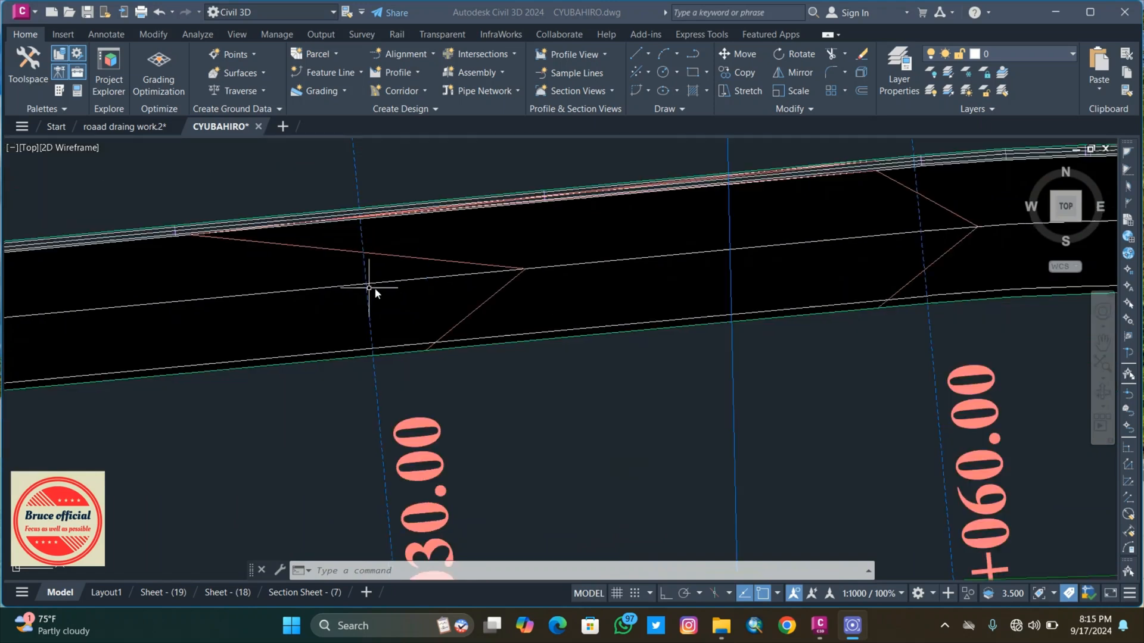
scroll(552, 184, up, 5)
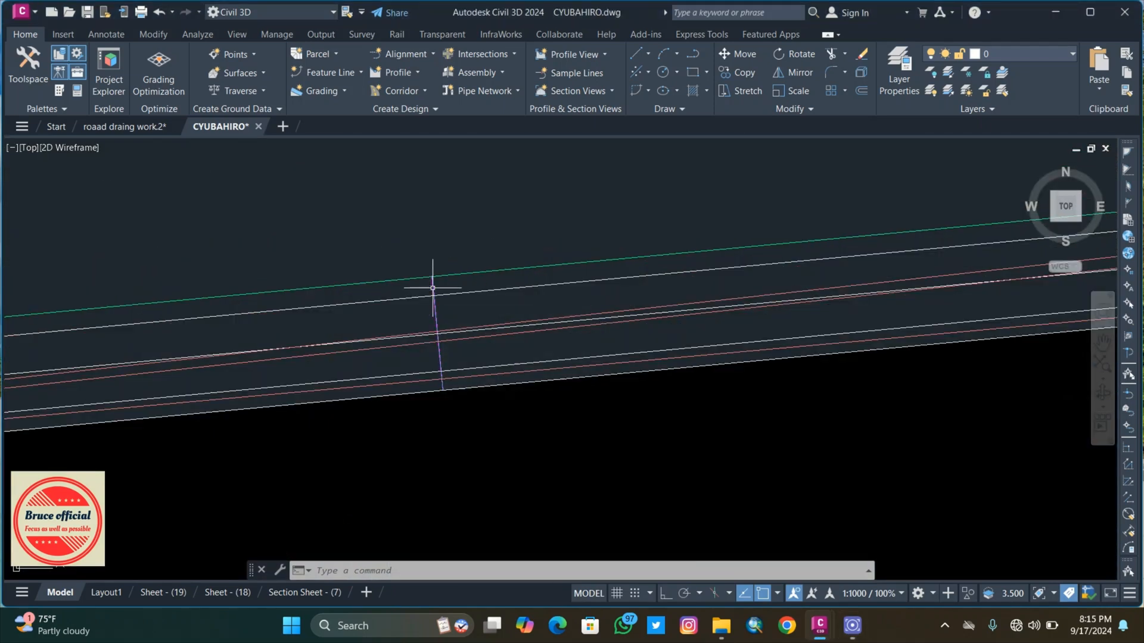
click(437, 326)
scroll(567, 332, down, 4)
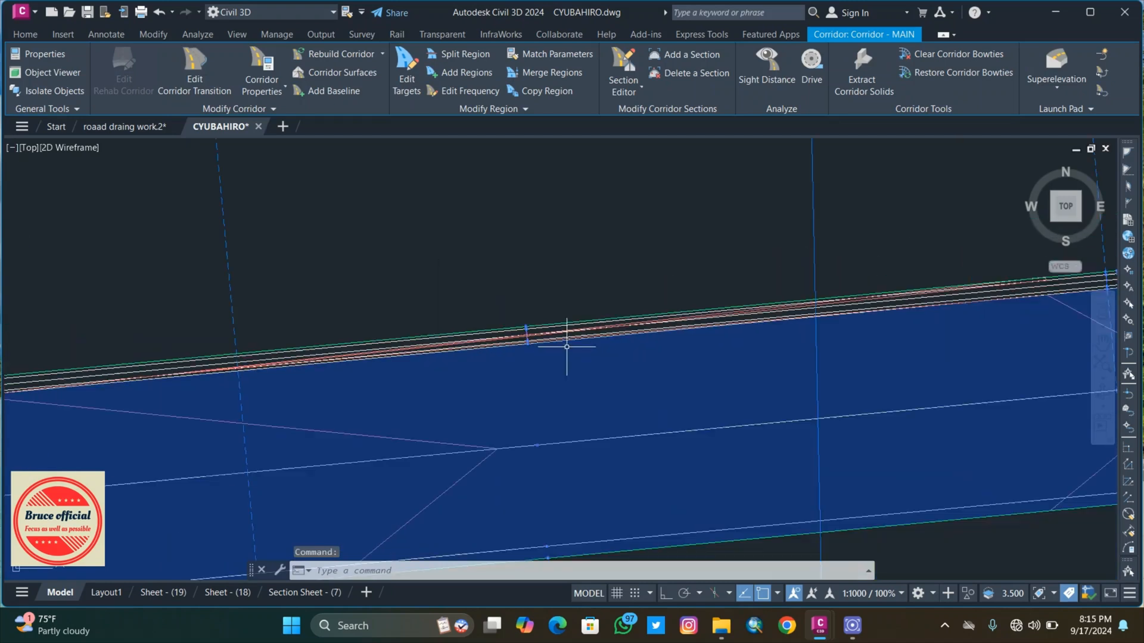
right_click(588, 332)
mouse_move(671, 282)
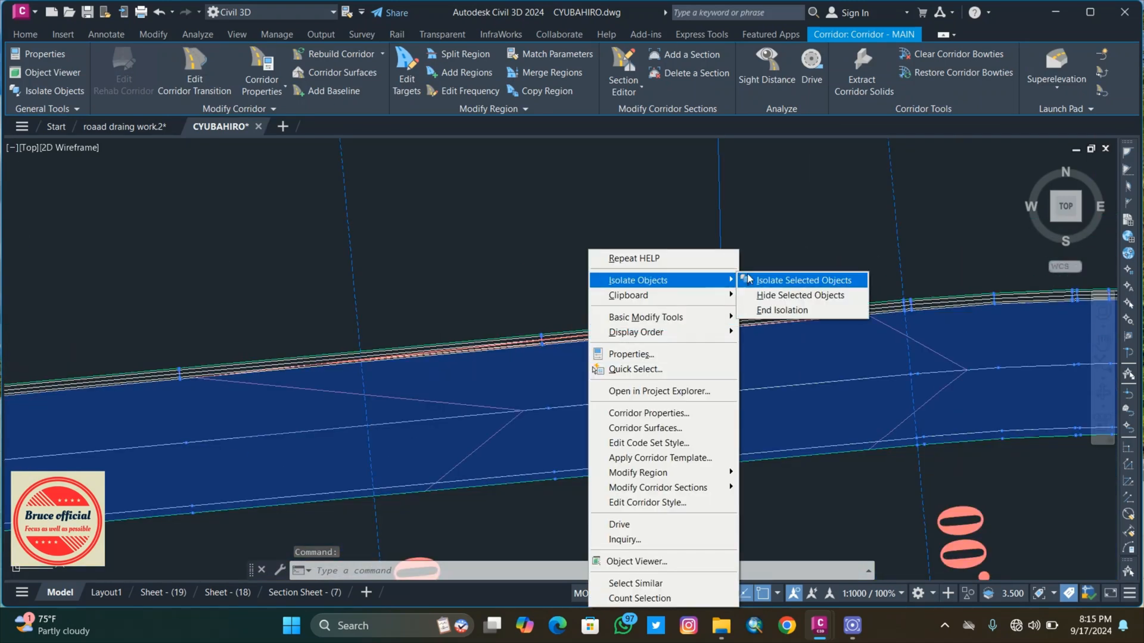
click(801, 296)
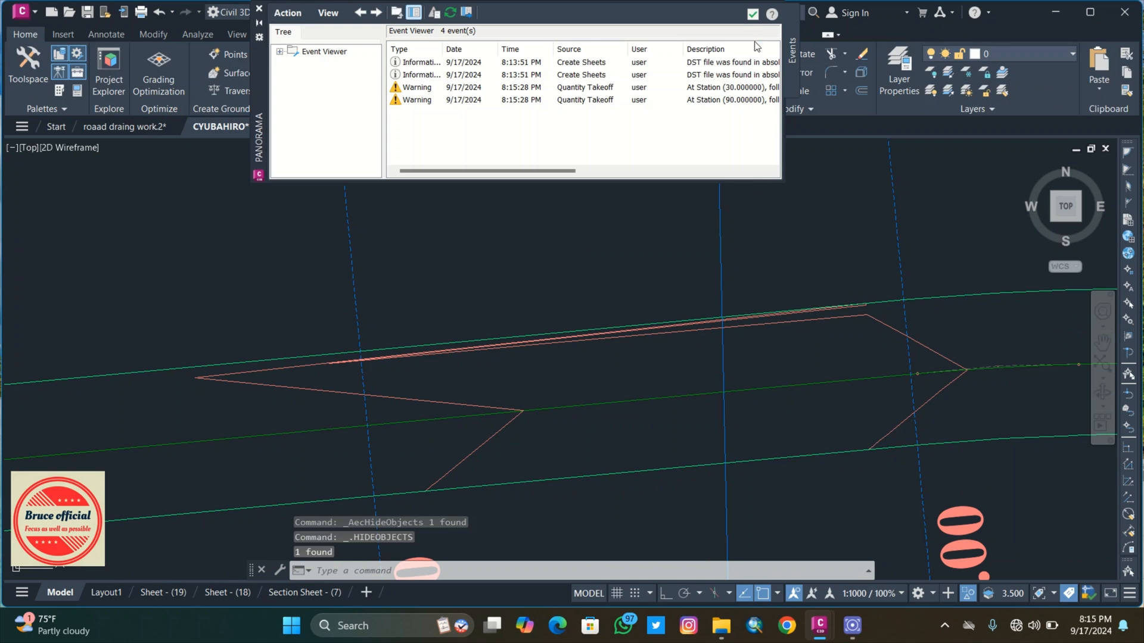
click(752, 13)
Step: Create one offset alignment on each side of the CRICKET centreline alignment, with incremental offsets of 3.5 m left and right
scroll(669, 281, down, 5)
scroll(656, 238, down, 1)
scroll(640, 230, up, 3)
scroll(510, 222, up, 3)
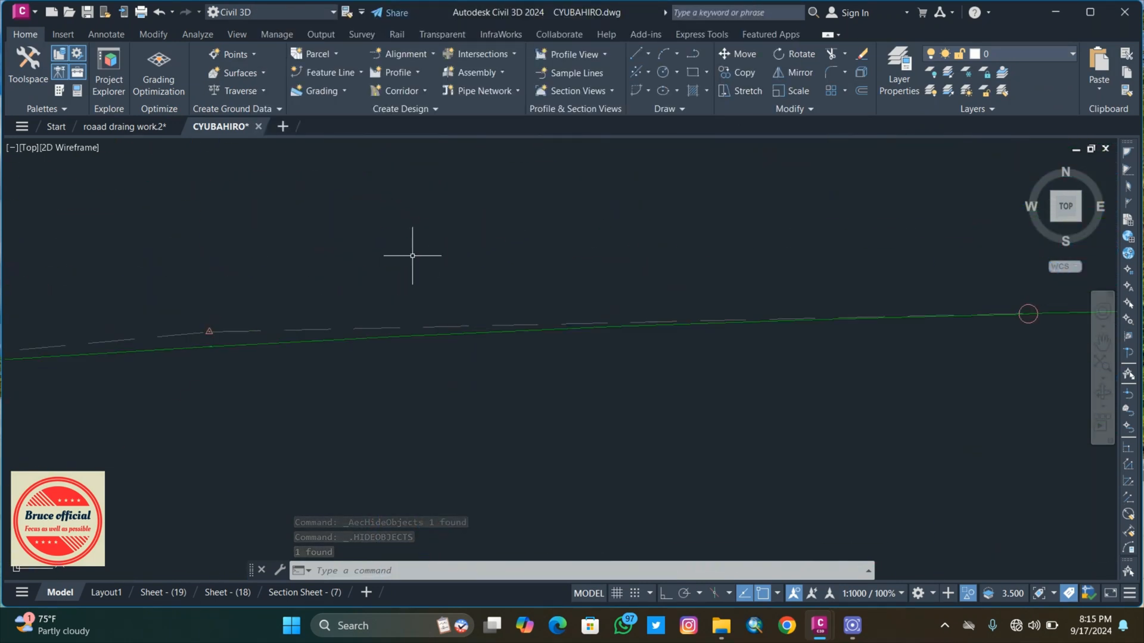
click(310, 343)
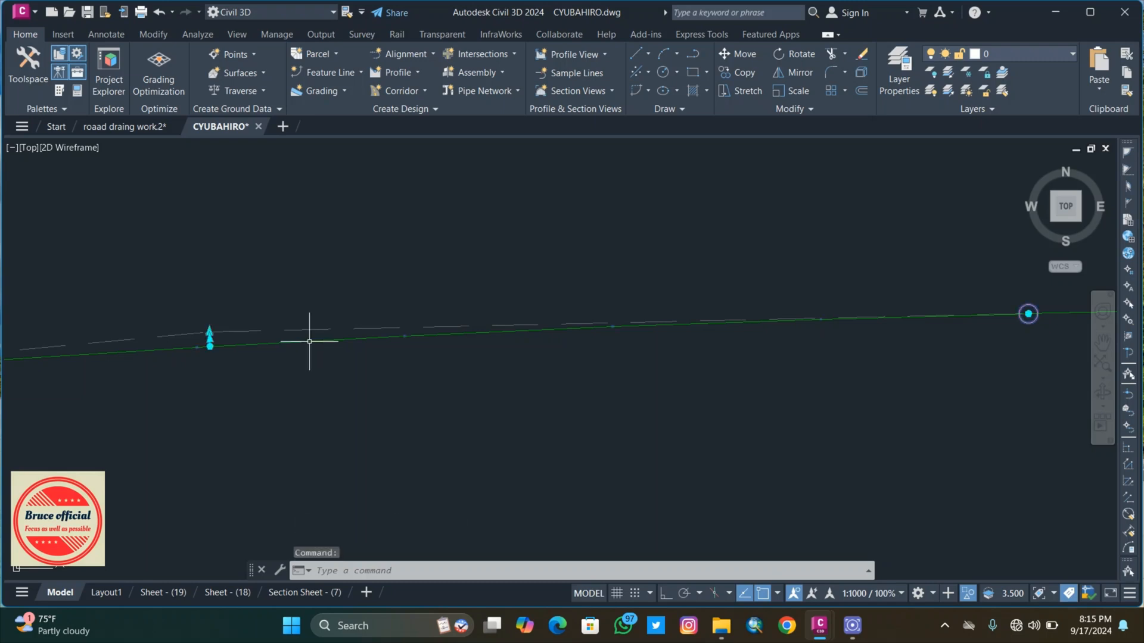
scroll(493, 266, down, 4)
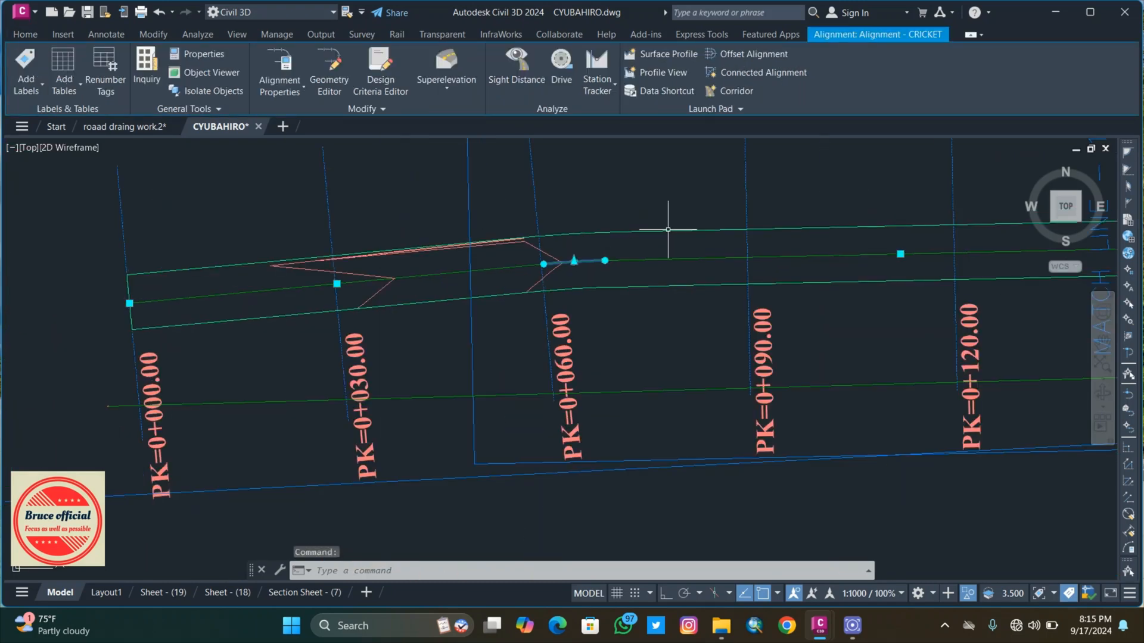
click(743, 55)
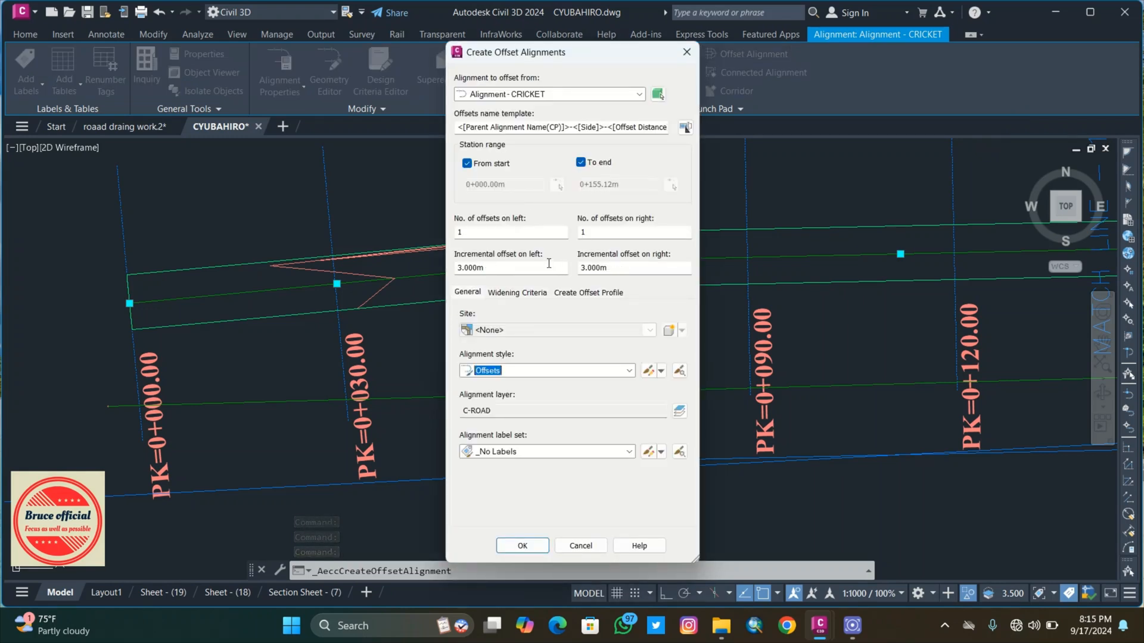
drag(496, 266, 458, 269)
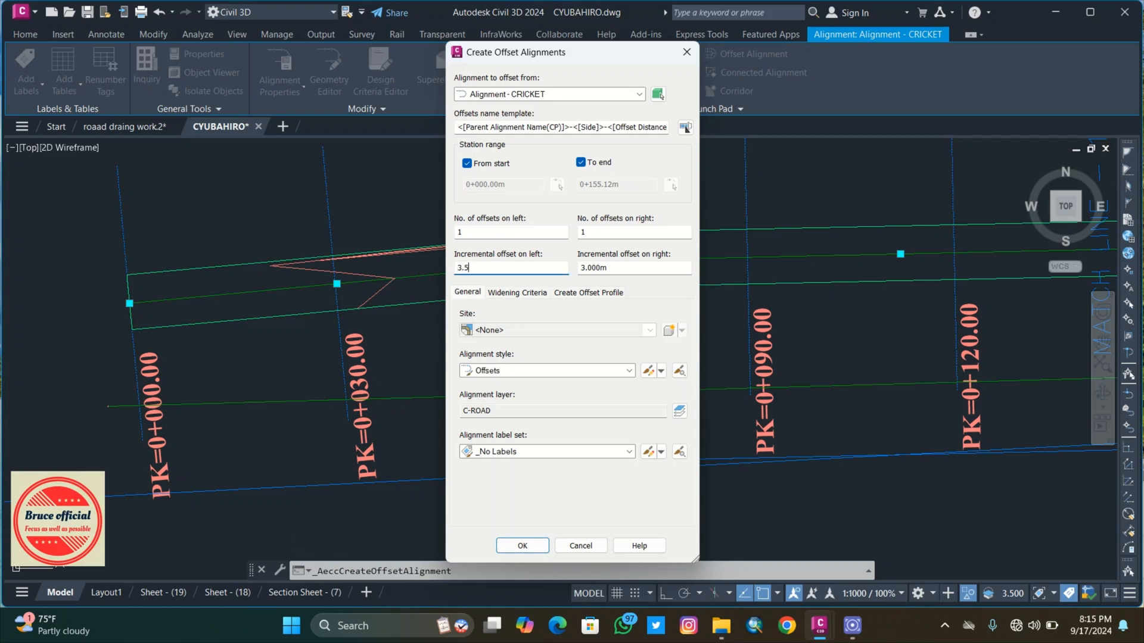
drag(621, 269, 568, 279)
click(517, 294)
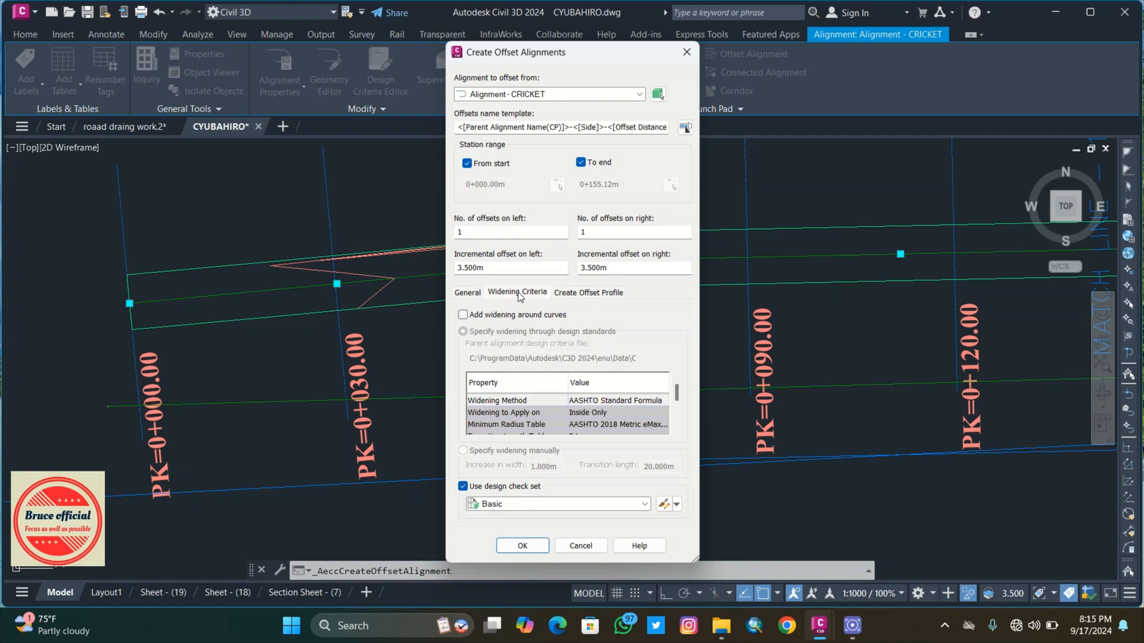
click(468, 293)
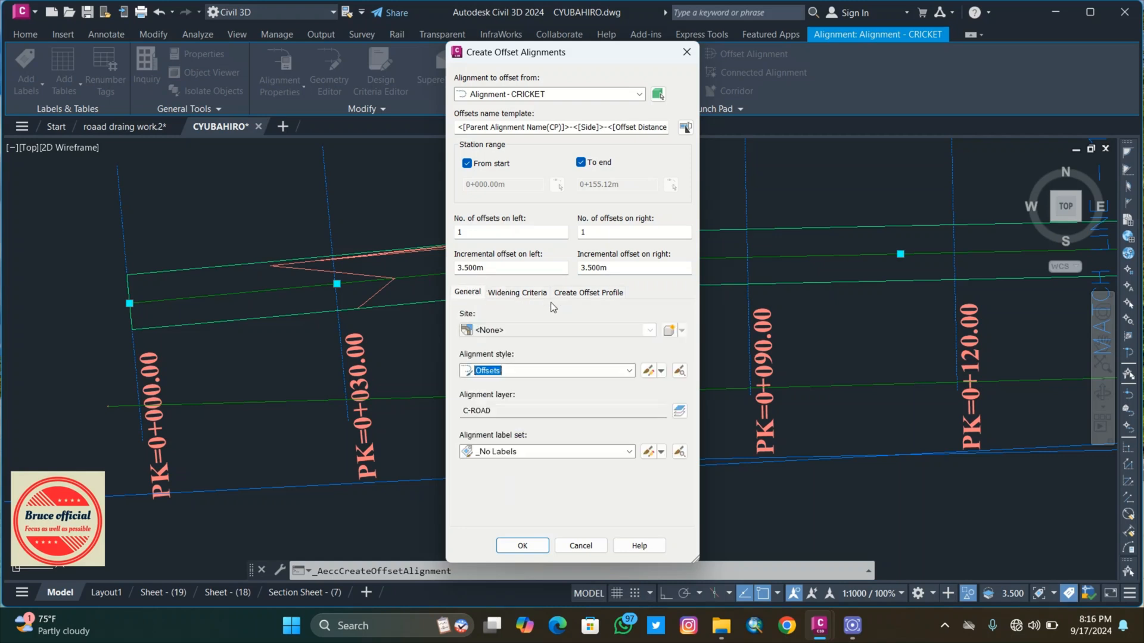
click(522, 546)
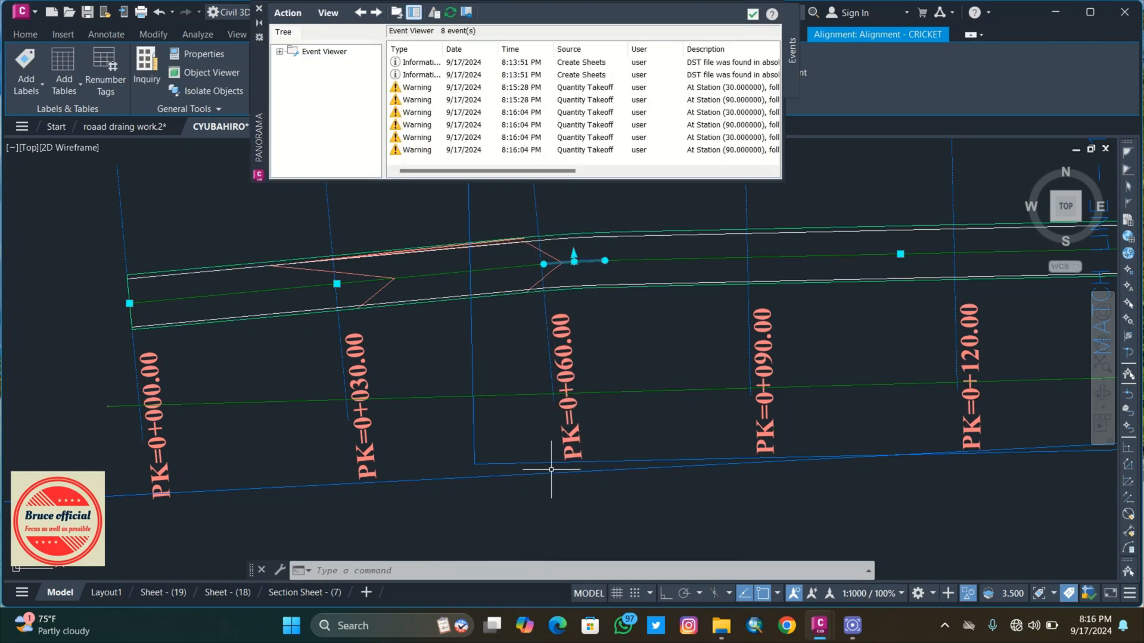
click(754, 14)
Step: Hide the CRICKET centreline alignment together with the green edge line near PK 0+090, and dismiss the event list
scroll(777, 306, up, 5)
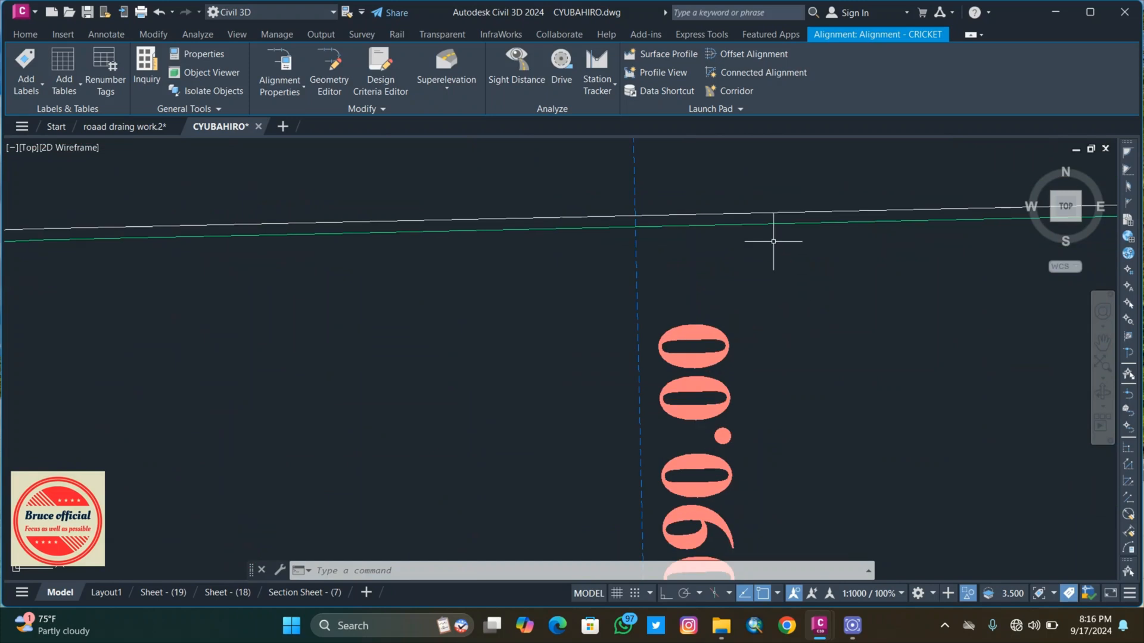
click(768, 224)
right_click(768, 223)
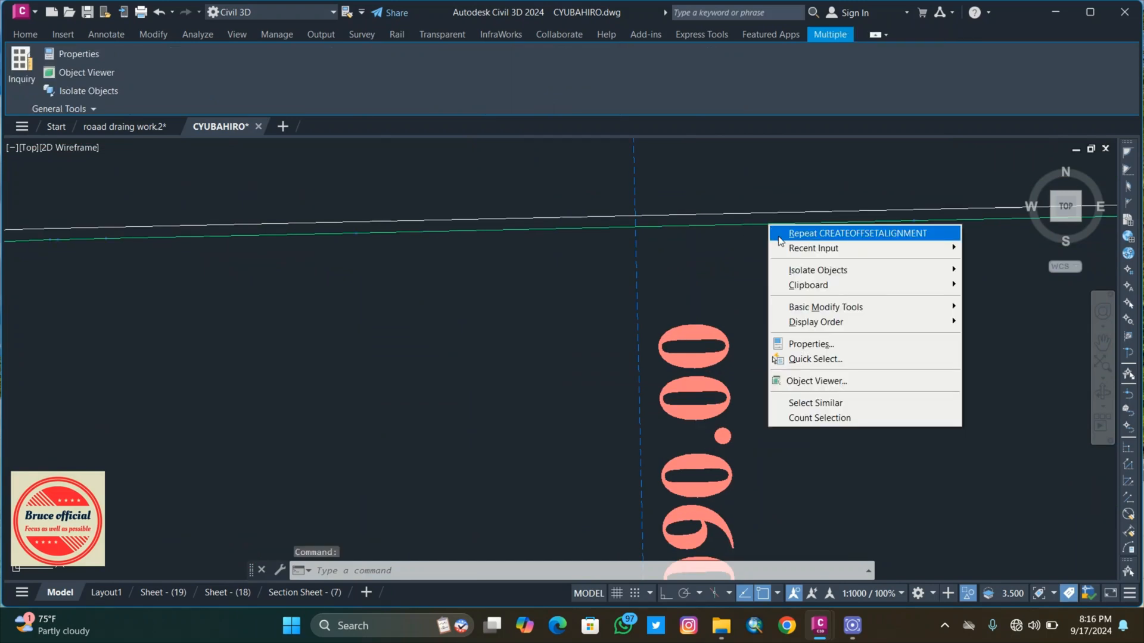
mouse_move(885, 270)
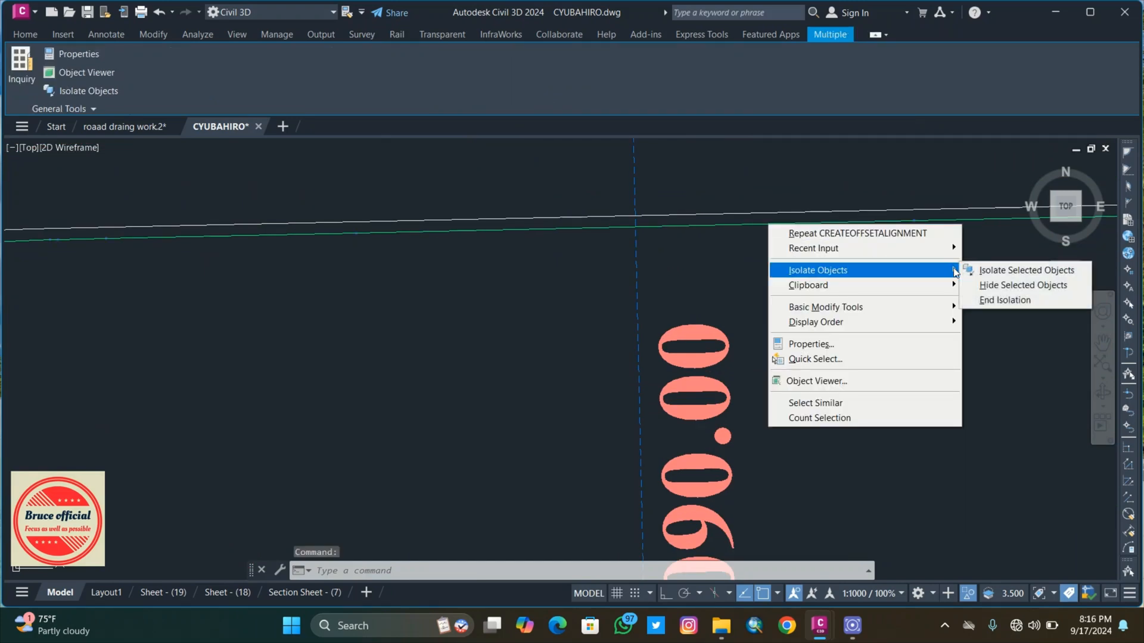
click(1006, 285)
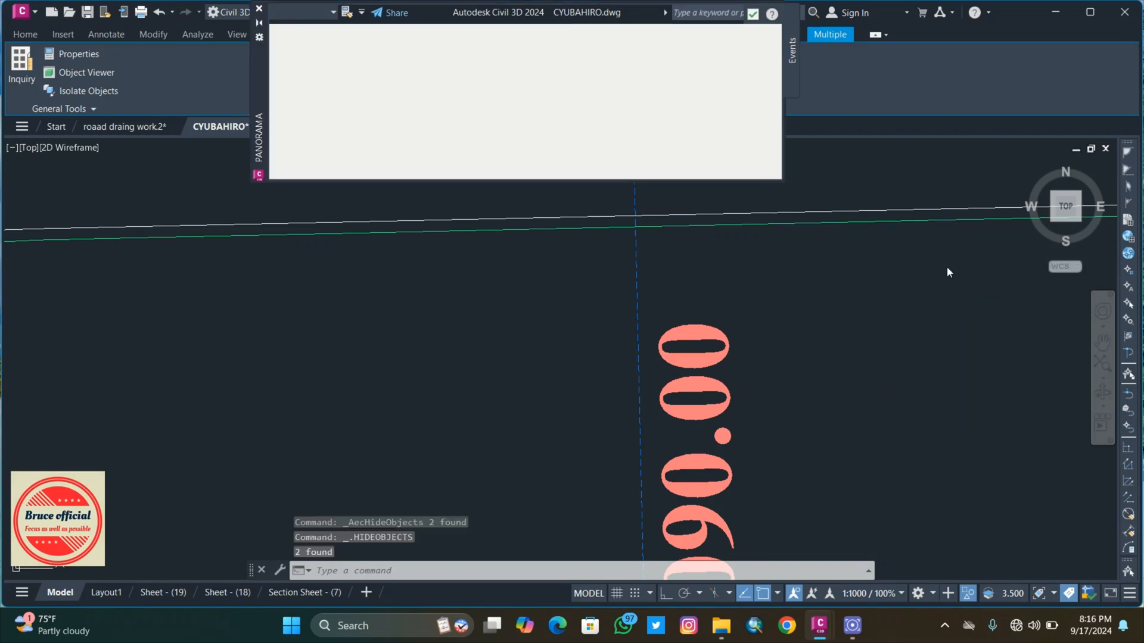
click(752, 15)
Step: End object isolation to bring back all hidden objects, and dismiss the event list
scroll(702, 152, down, 2)
scroll(679, 230, down, 3)
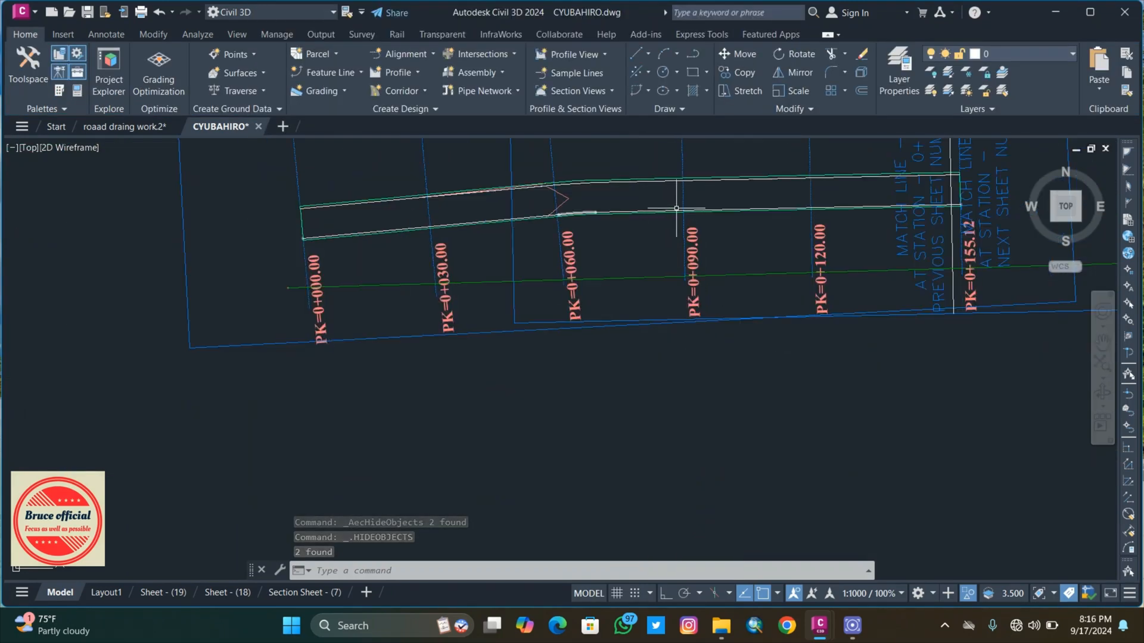
scroll(677, 251, down, 2)
scroll(617, 271, up, 4)
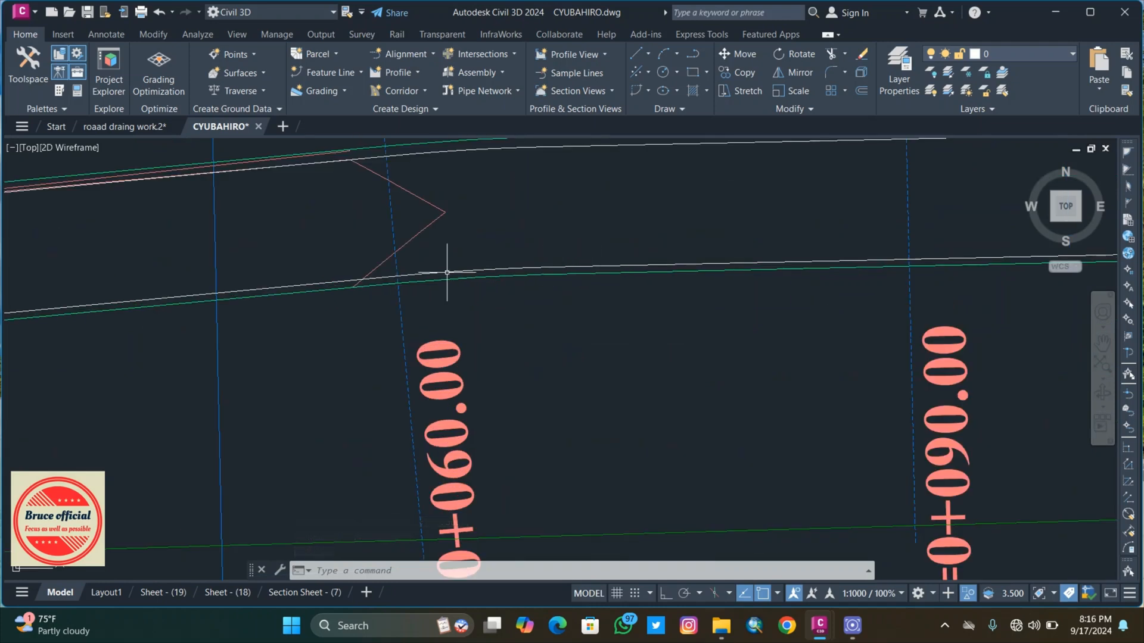
scroll(423, 269, down, 4)
middle_drag(549, 247, 478, 225)
right_click(477, 230)
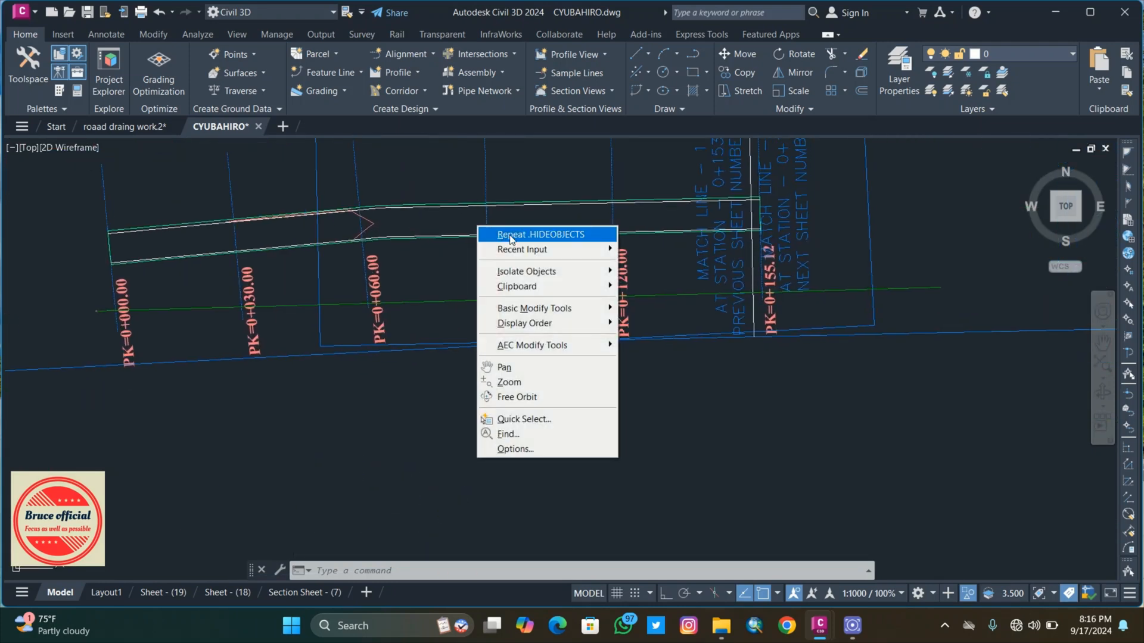
mouse_move(602, 269)
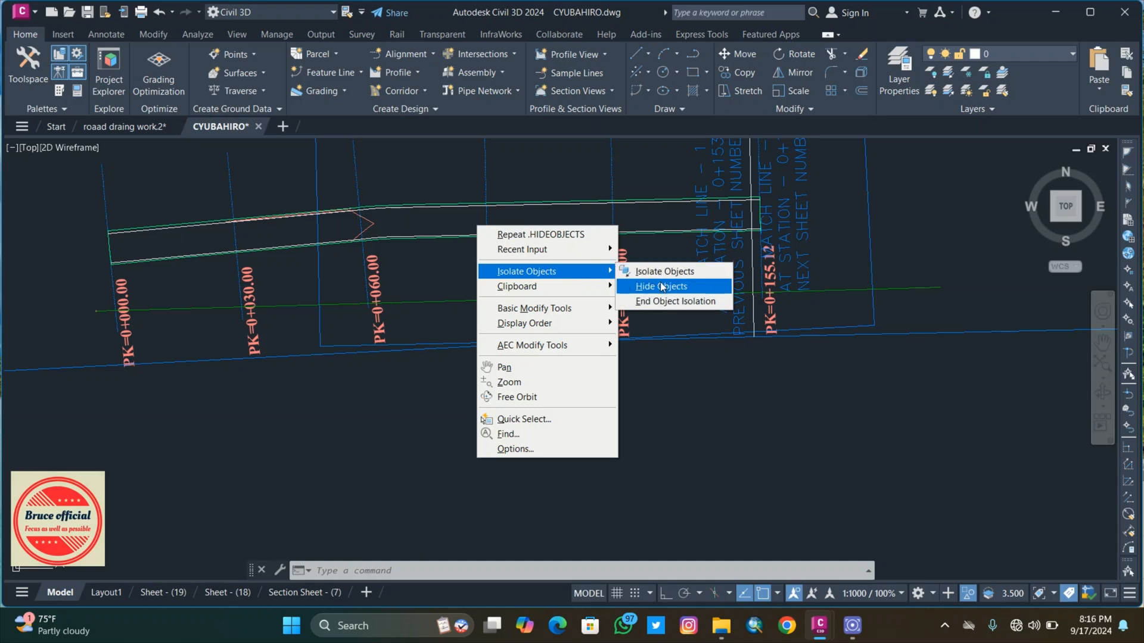
click(662, 302)
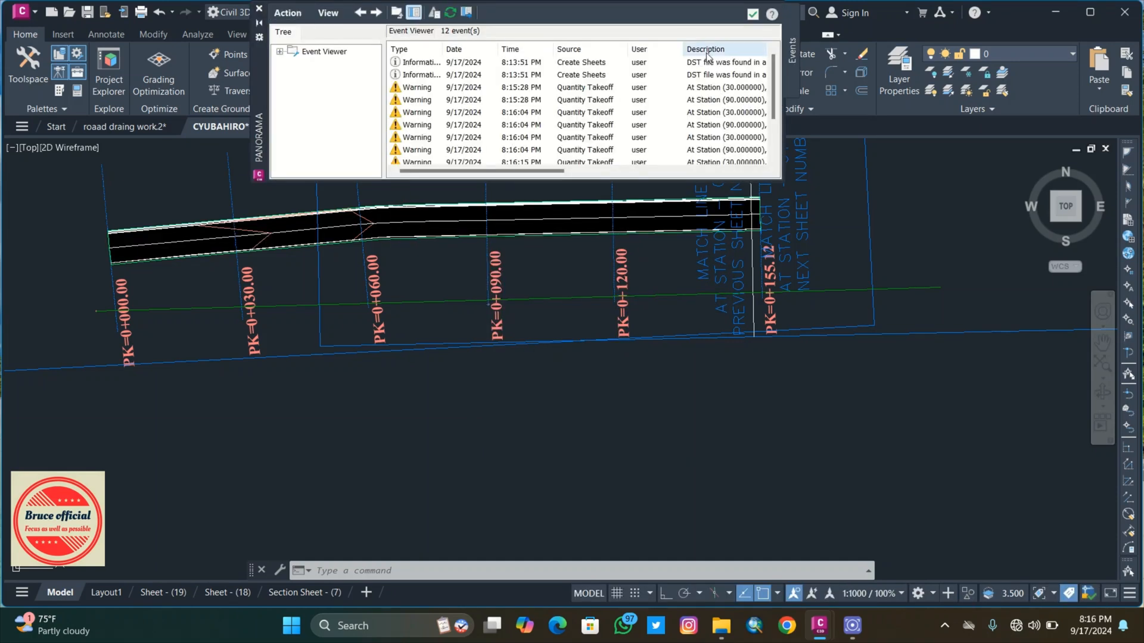
click(757, 22)
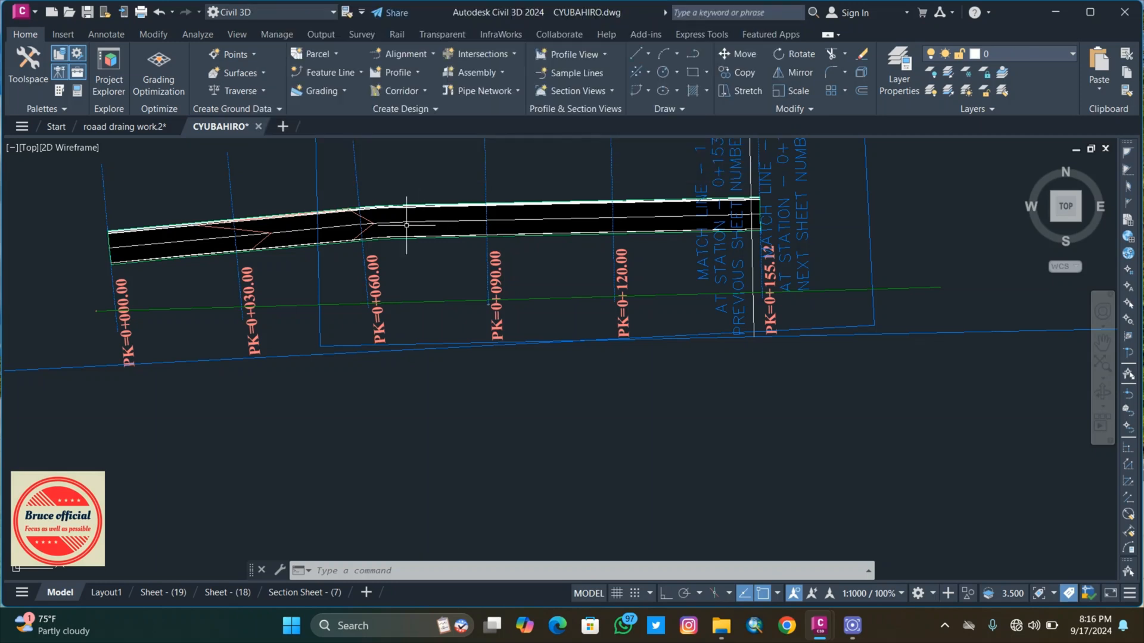
Step: Examine the right offset alignment against the corridor lane edge along the curve near PK 0+060
scroll(370, 235, up, 5)
middle_drag(448, 211, 612, 495)
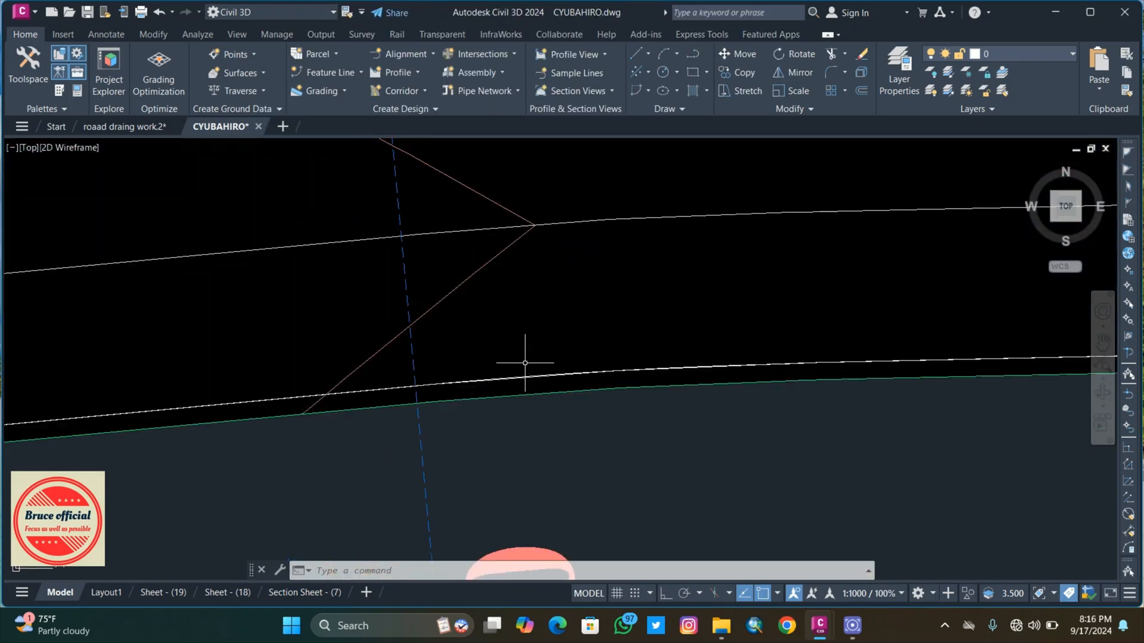
scroll(530, 382, up, 6)
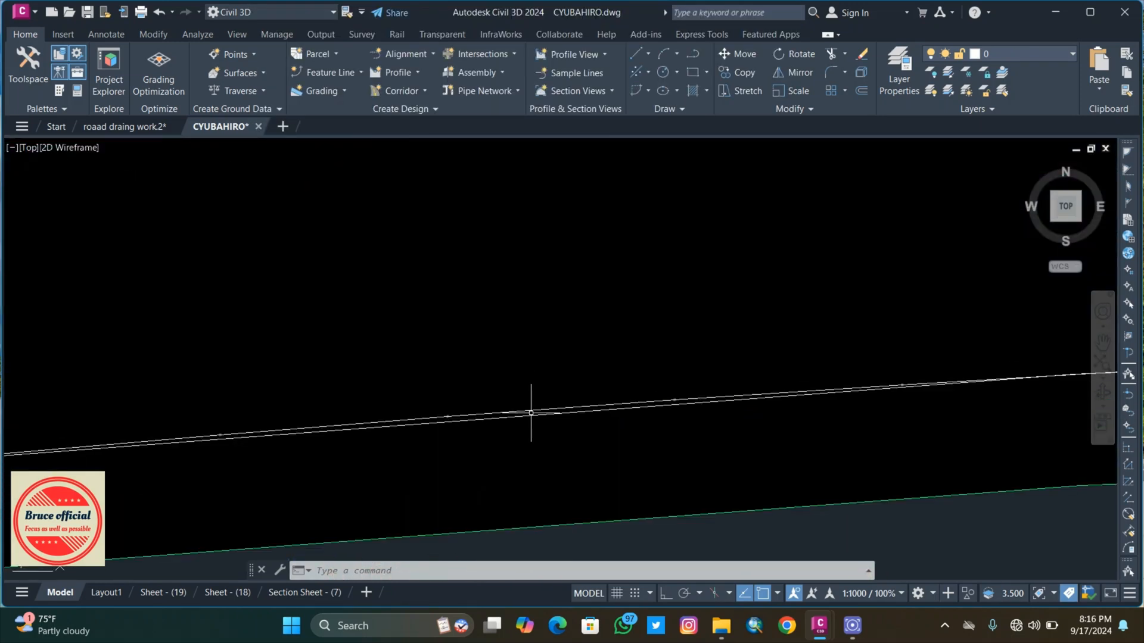
scroll(531, 415, down, 6)
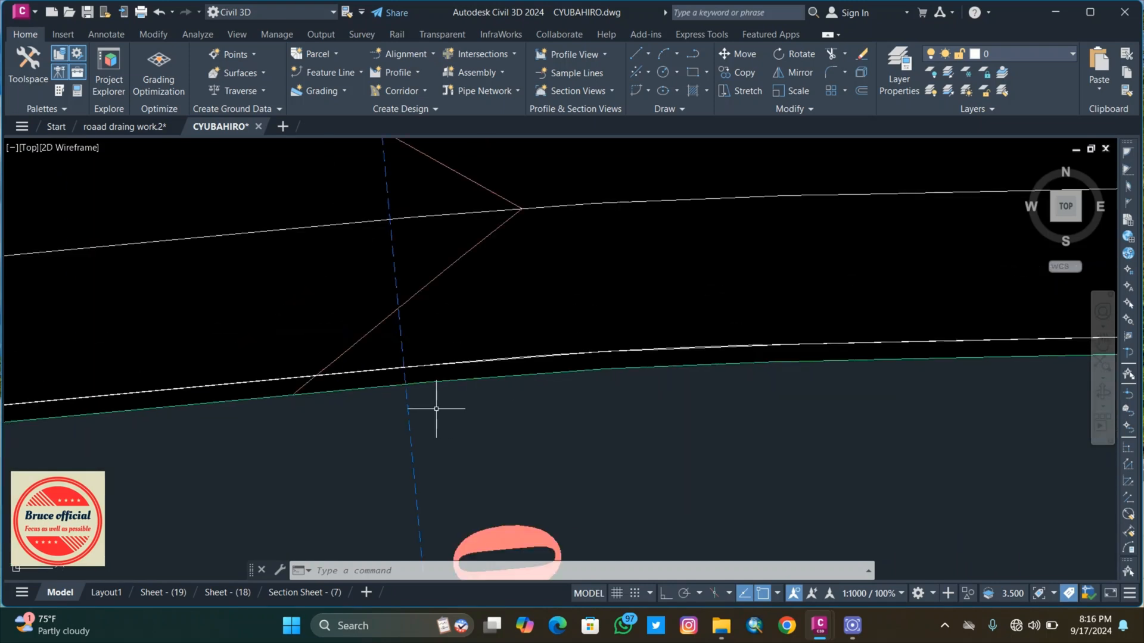
scroll(617, 327, down, 10)
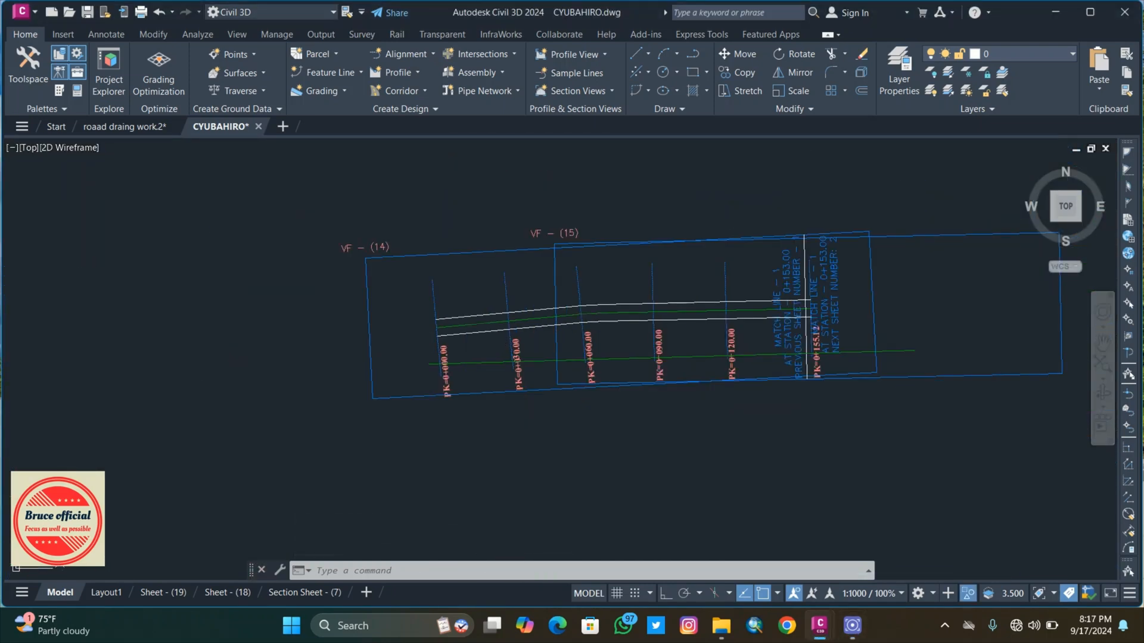
Step: Examine both offset alignments against the centreline from PK 0+000 through the bend to PK 0+090
mouse_move(522, 330)
middle_down()
mouse_move(577, 353)
mouse_move(523, 357)
middle_up()
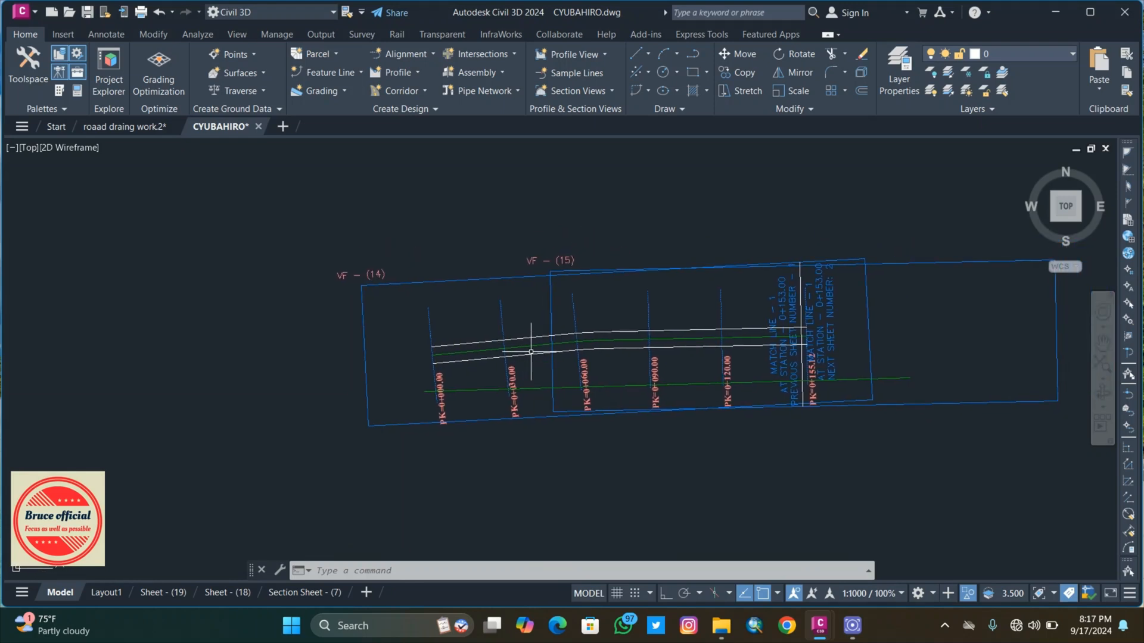
scroll(531, 352, up, 4)
scroll(530, 350, up, 2)
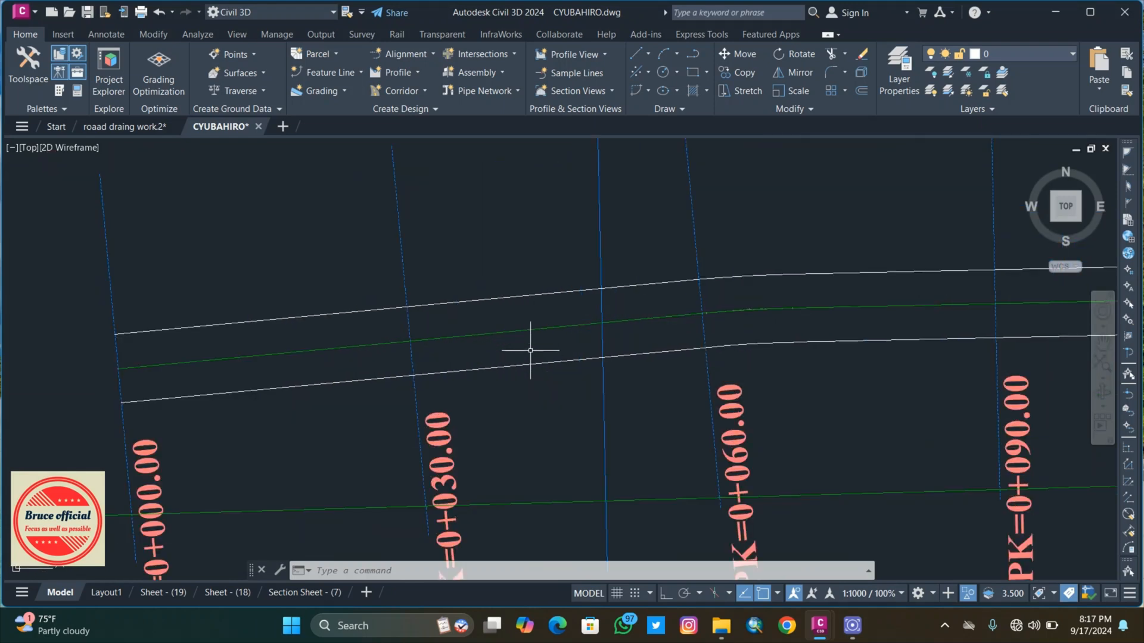
scroll(530, 341, up, 2)
scroll(529, 341, down, 2)
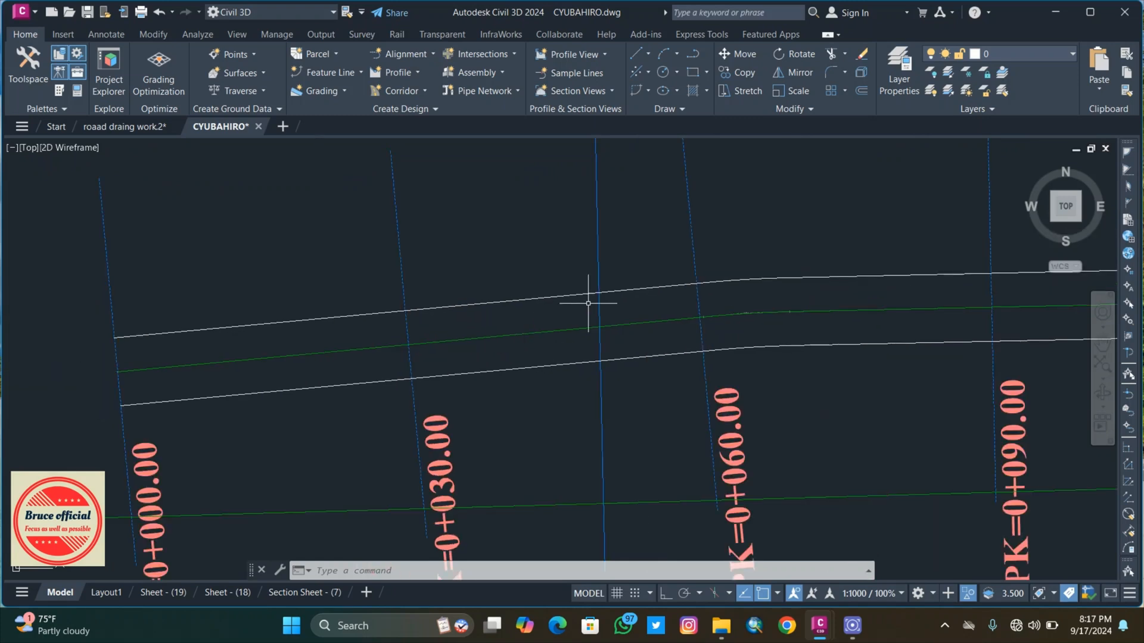
middle_drag(769, 282, 573, 267)
scroll(556, 260, up, 9)
scroll(556, 259, down, 7)
scroll(532, 332, down, 2)
middle_drag(532, 332, 557, 231)
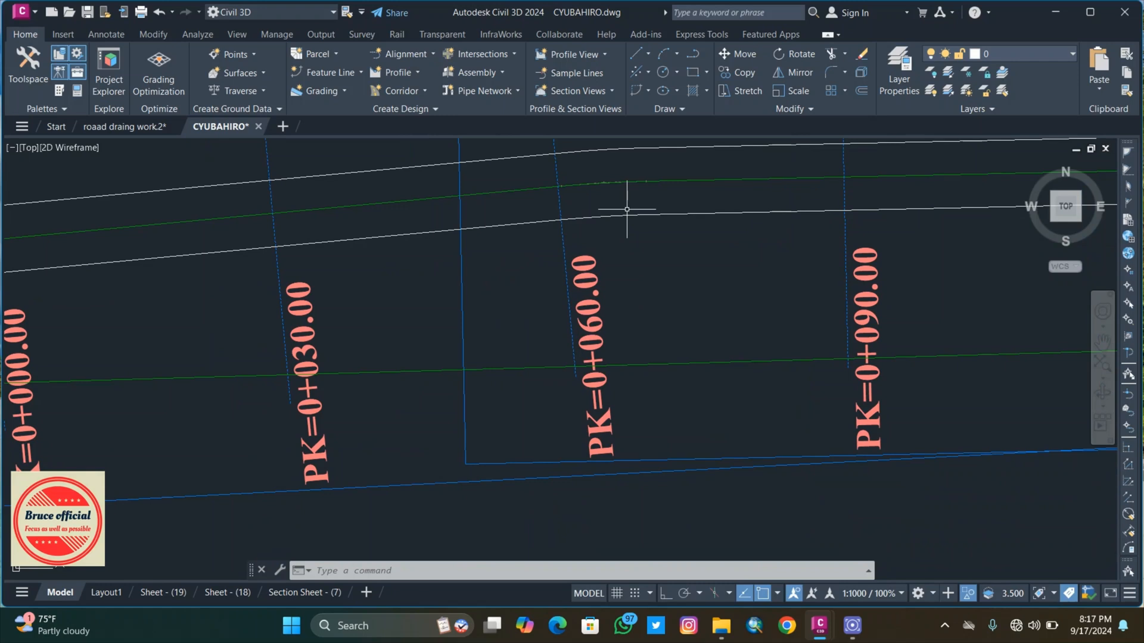
middle_drag(626, 210, 591, 185)
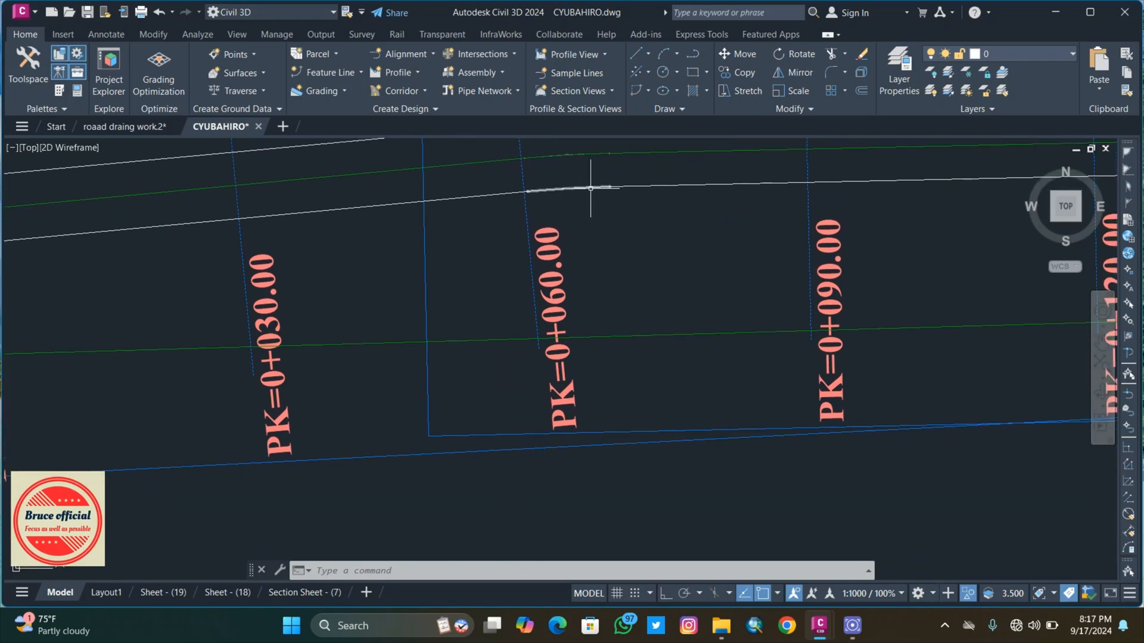
Step: Try to add an 8 m widening as a new alignment on the right side of the right offset, from past PK 0+090 to past PK 0+120
click(641, 185)
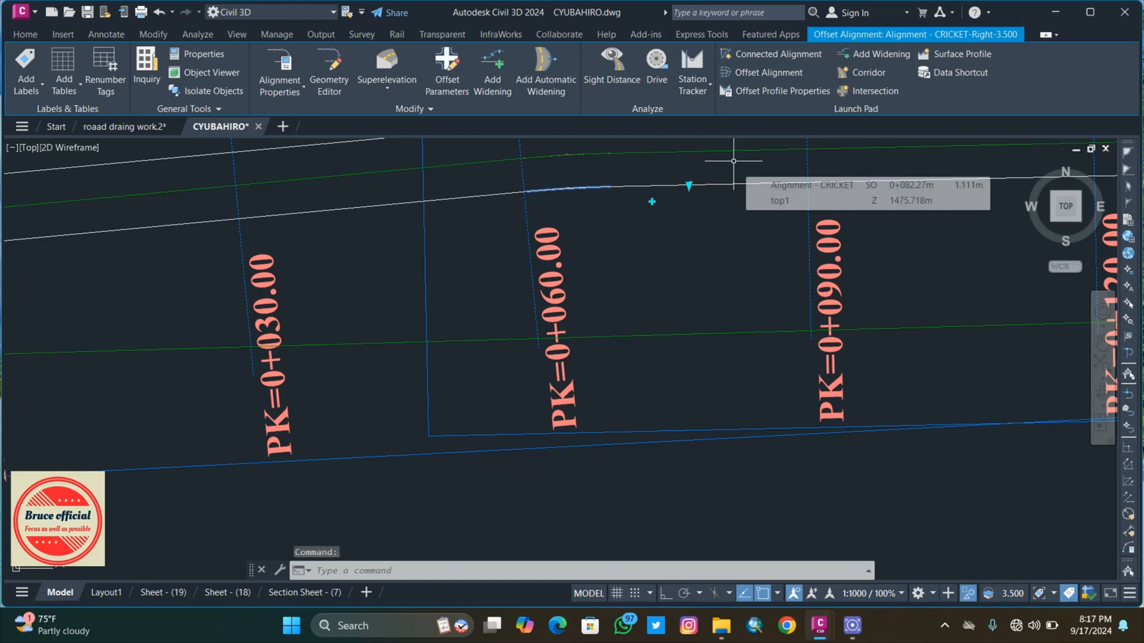
click(877, 56)
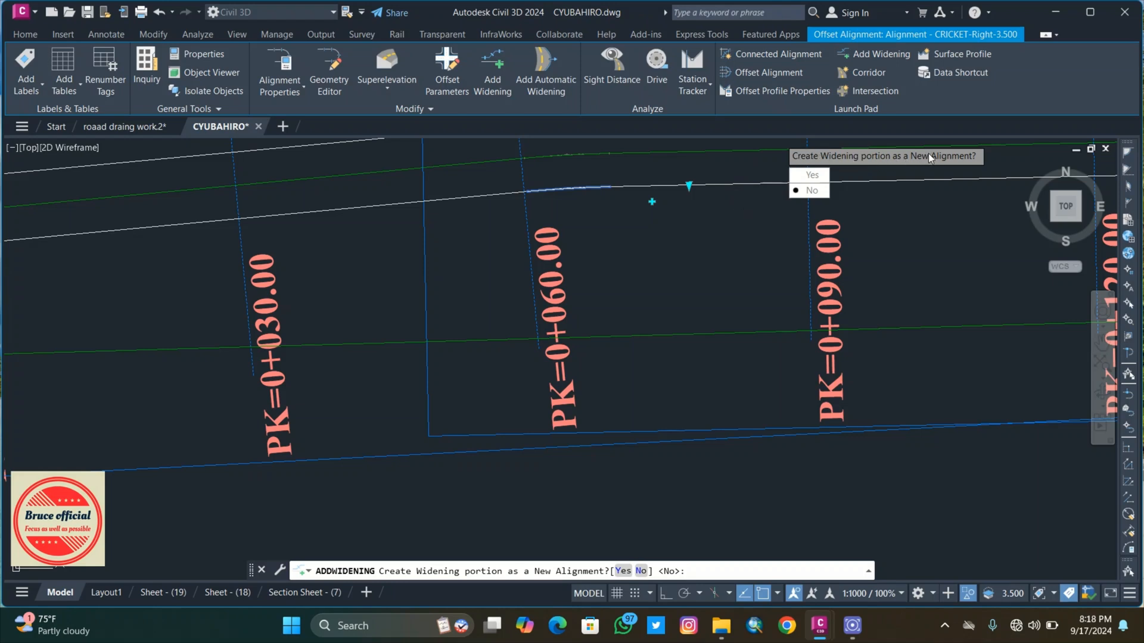
click(812, 176)
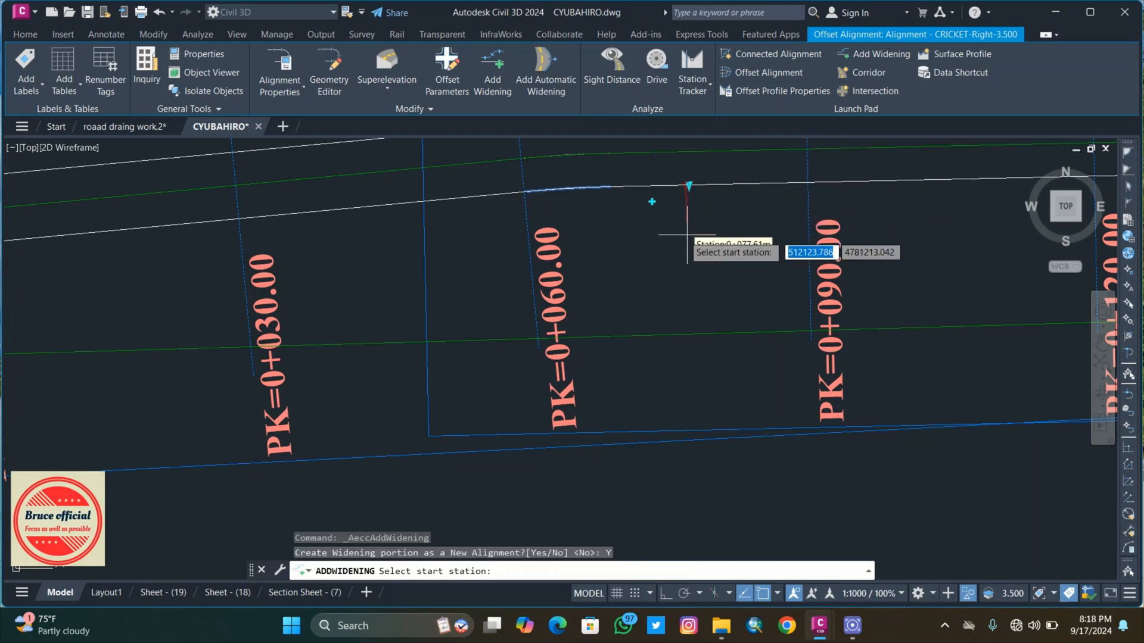
scroll(596, 262, down, 4)
mouse_move(583, 270)
middle_down()
mouse_move(602, 262)
mouse_move(510, 280)
mouse_move(522, 279)
middle_up()
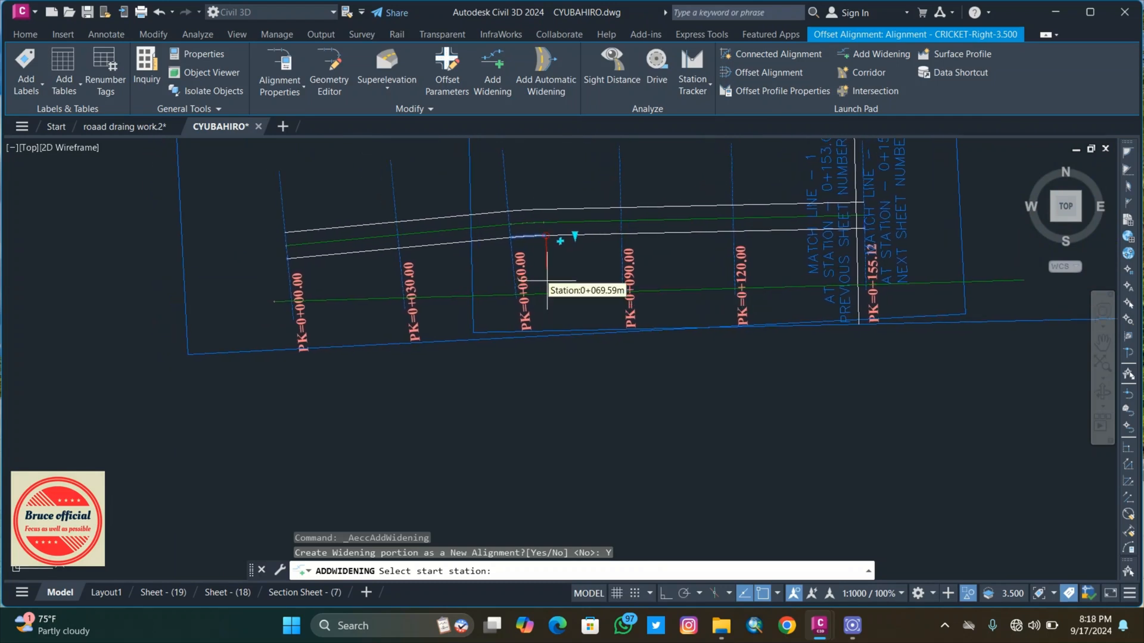
scroll(646, 267, up, 2)
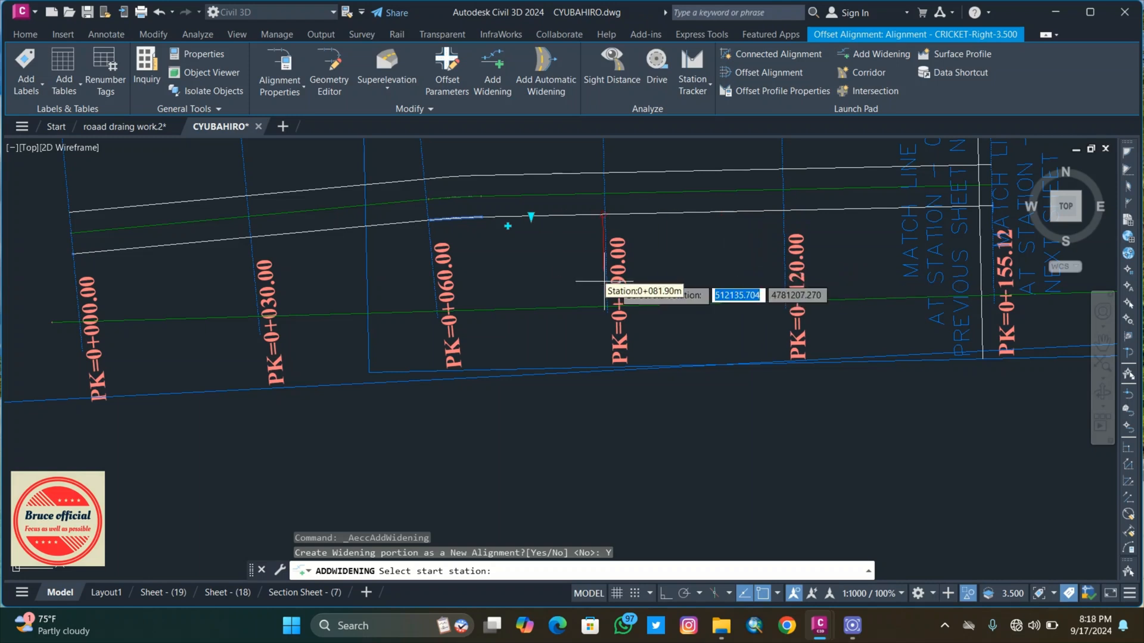
click(682, 257)
middle_drag(797, 240, 581, 308)
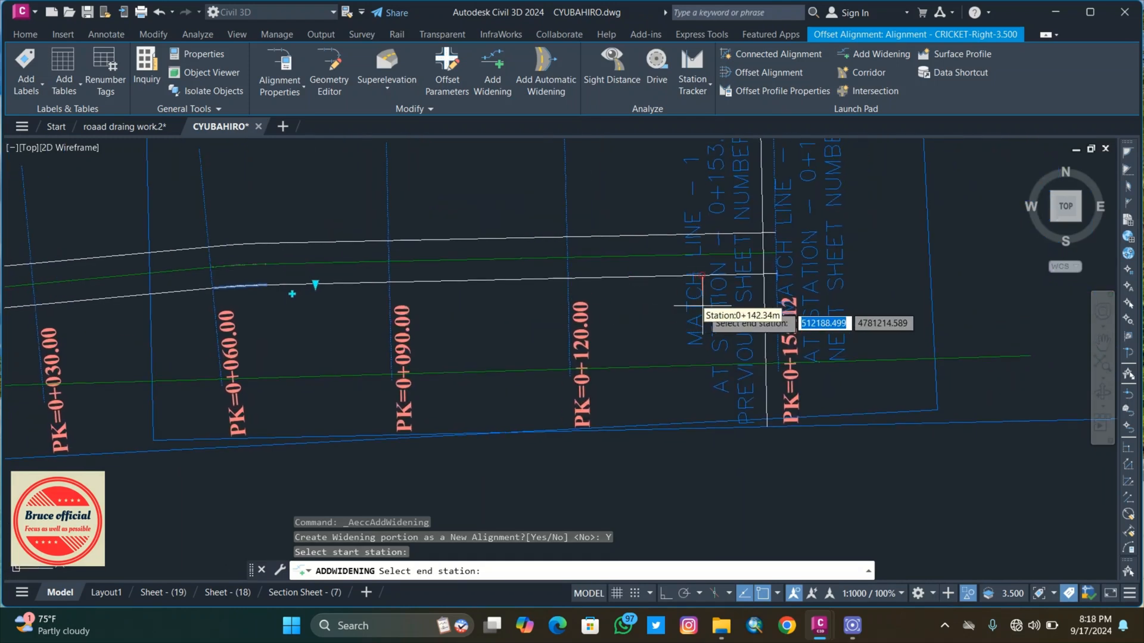
click(655, 304)
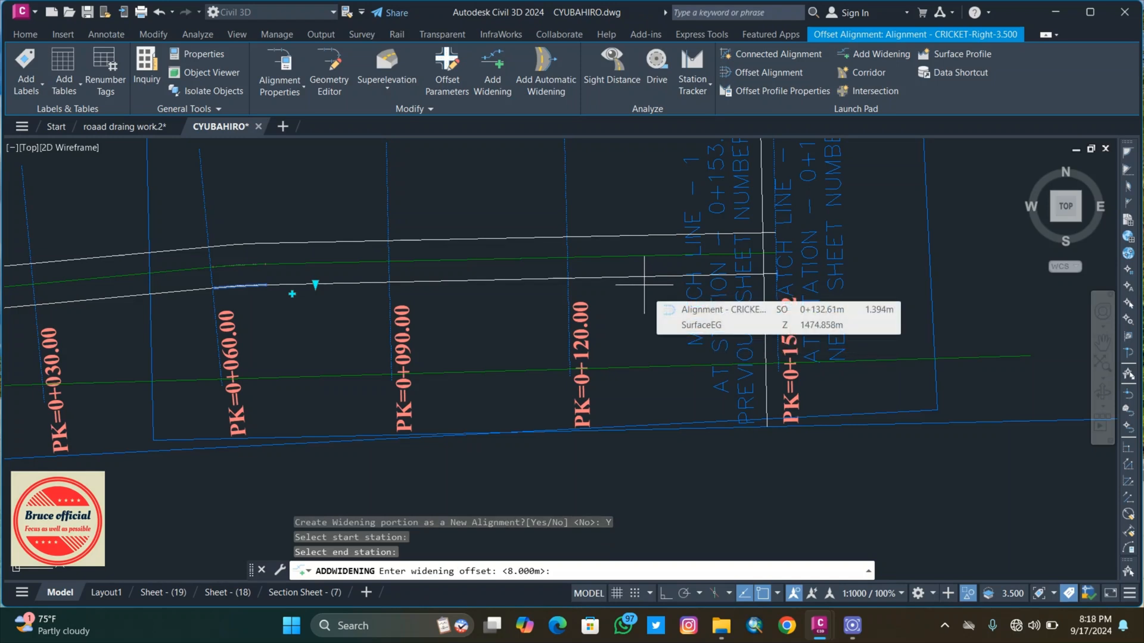
key(Return)
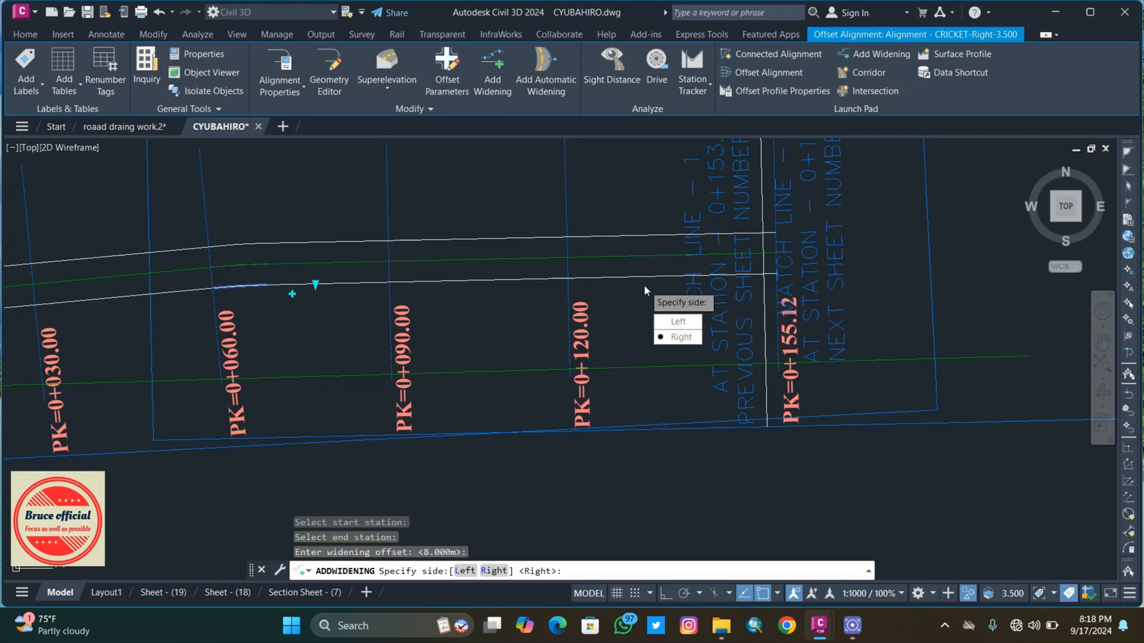
click(681, 346)
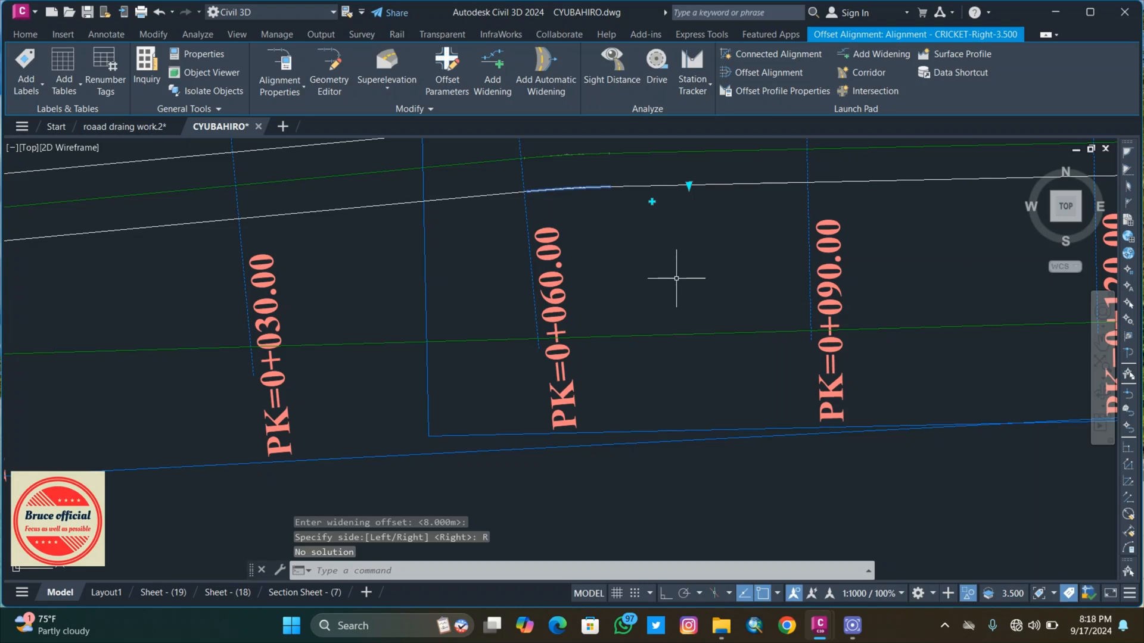
Step: Add an 8 m widening to the right offset alignment from PK 0+090 to PK 0+120, without creating a new alignment
scroll(733, 266, down, 5)
middle_drag(741, 262, 585, 286)
scroll(589, 286, up, 9)
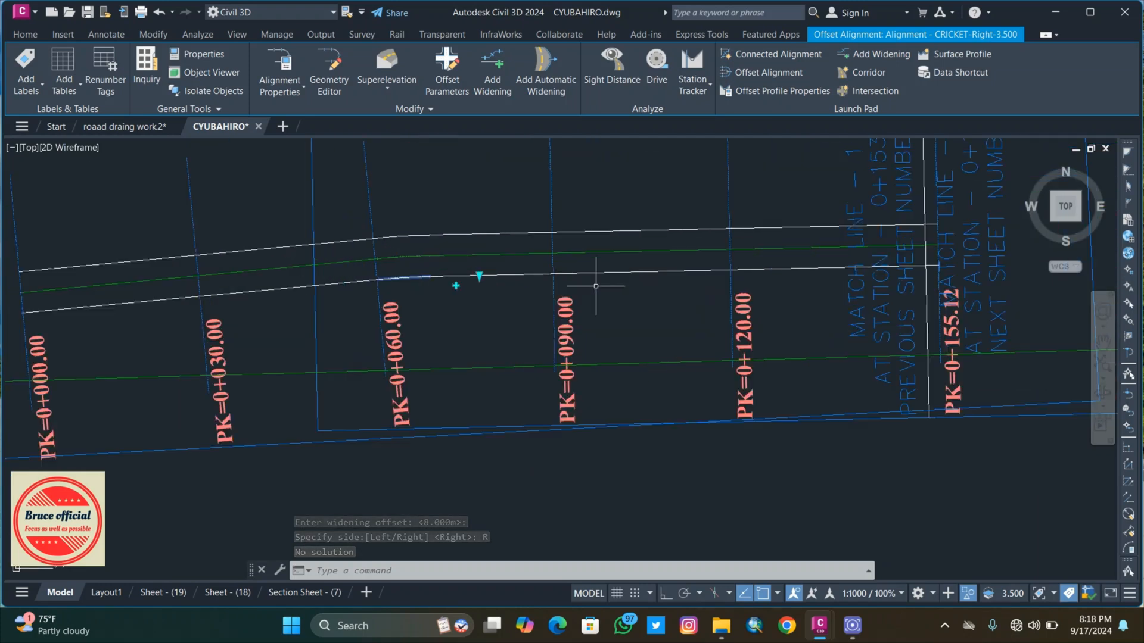
scroll(600, 286, down, 5)
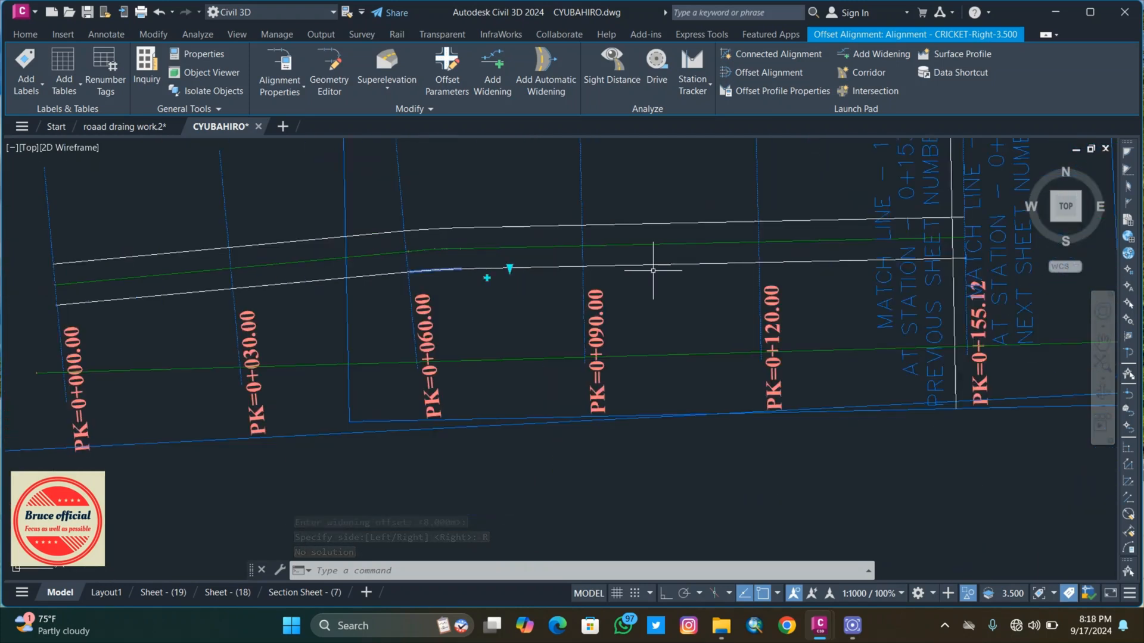
click(678, 290)
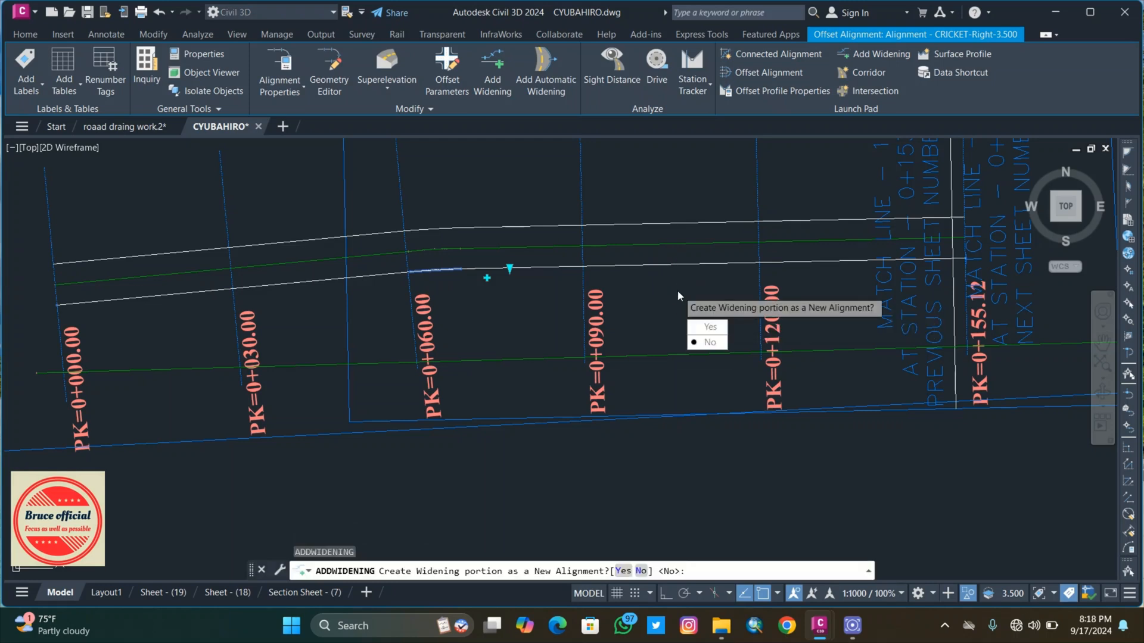
key(Return)
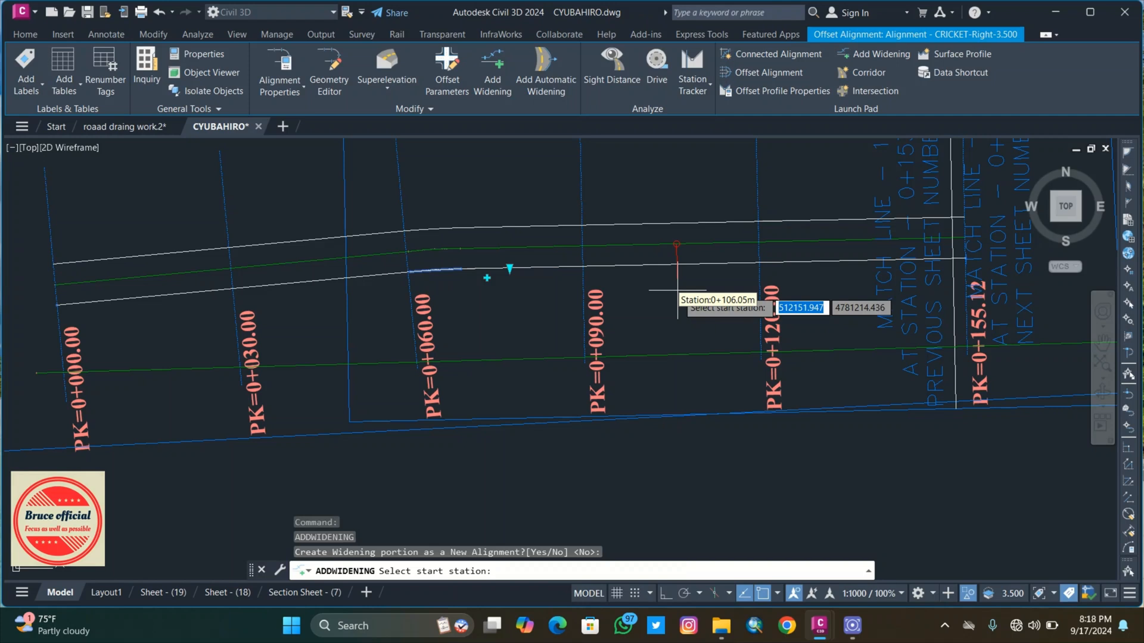
click(591, 266)
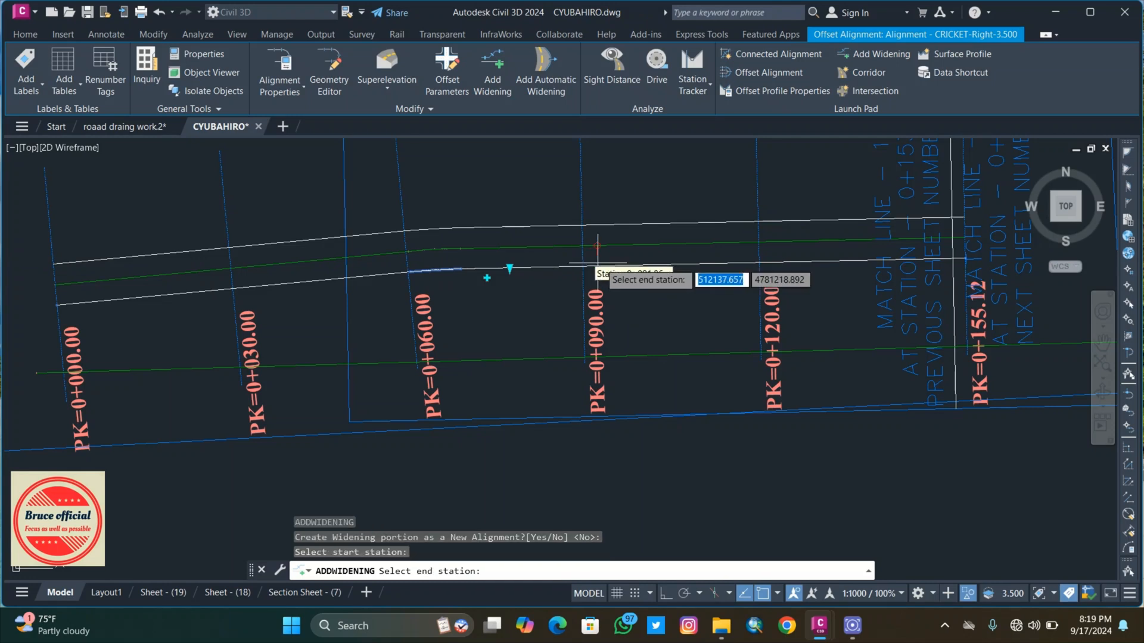
click(758, 263)
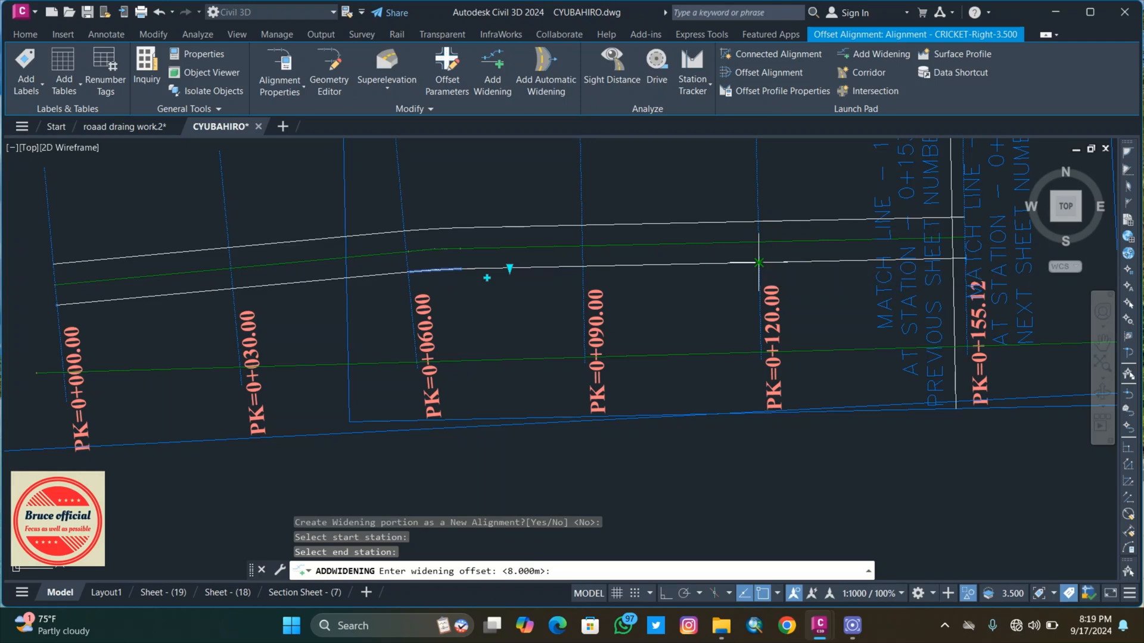
key(Return)
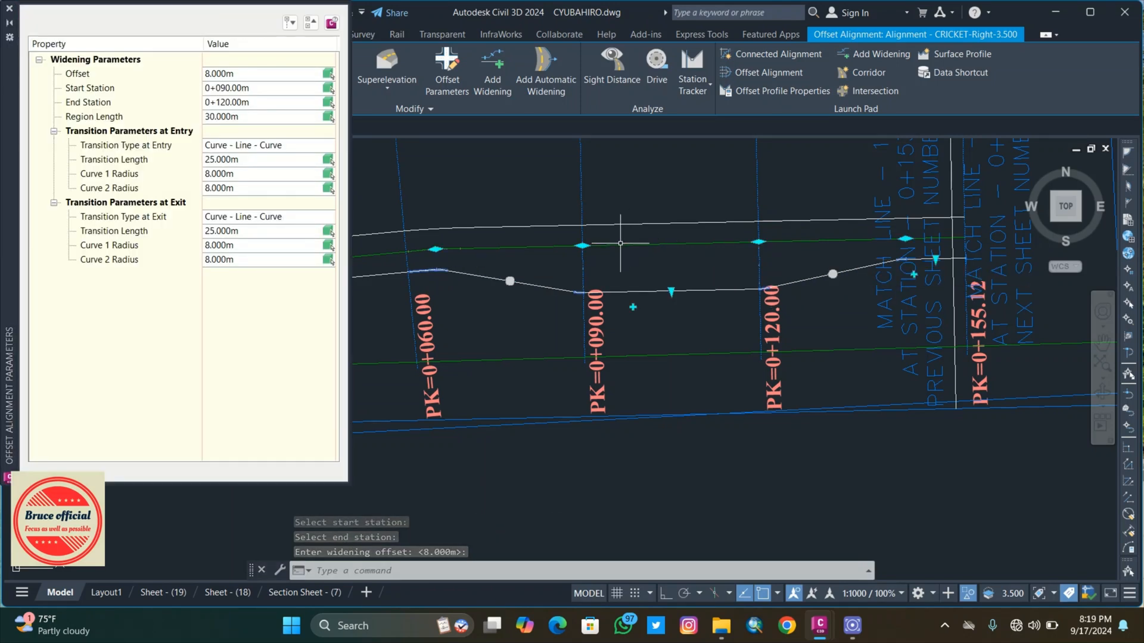
Step: Set both the Curve 1 and Curve 2 radii of the widening's entry transition to 4 m
mouse_move(661, 327)
middle_down()
mouse_move(775, 287)
mouse_move(644, 317)
mouse_move(652, 352)
middle_up()
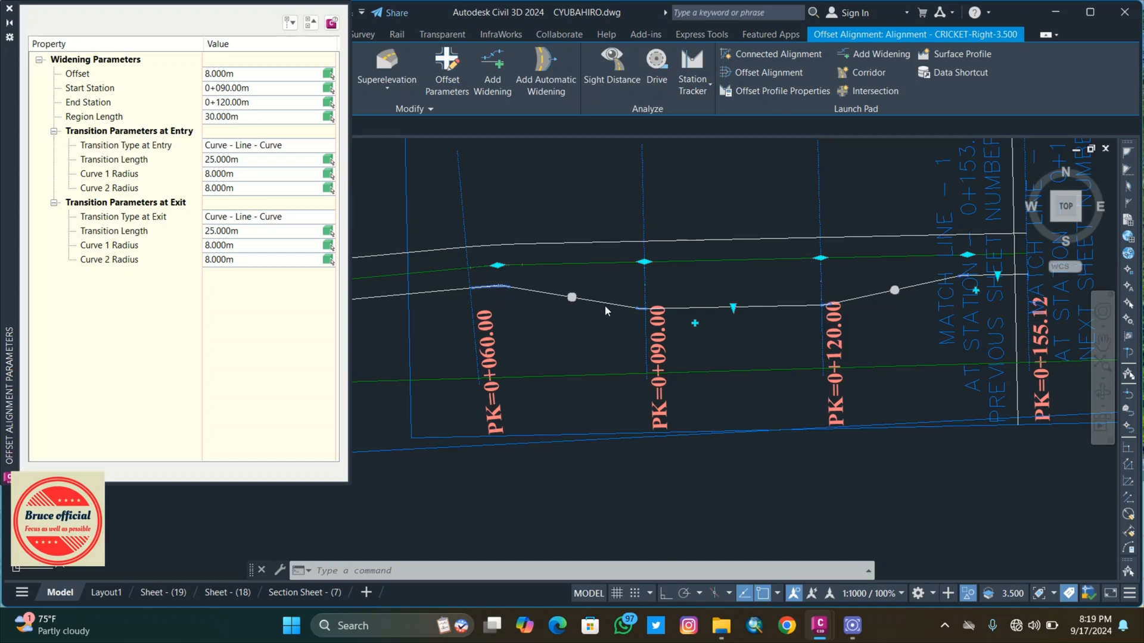
scroll(631, 310, up, 5)
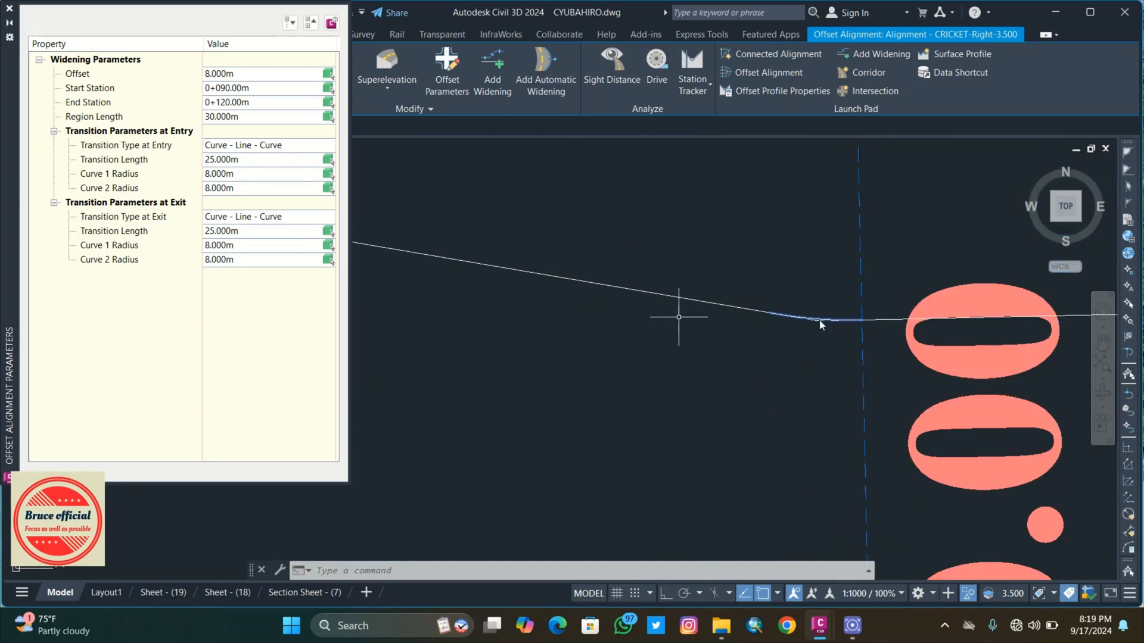
scroll(820, 325, down, 5)
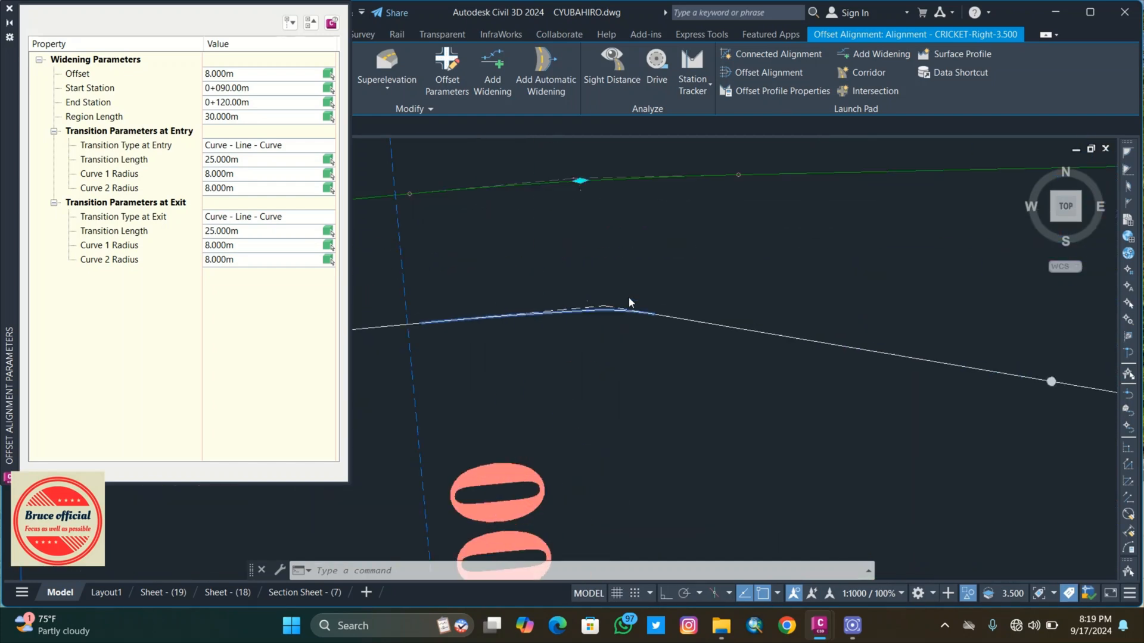
scroll(629, 297, up, 4)
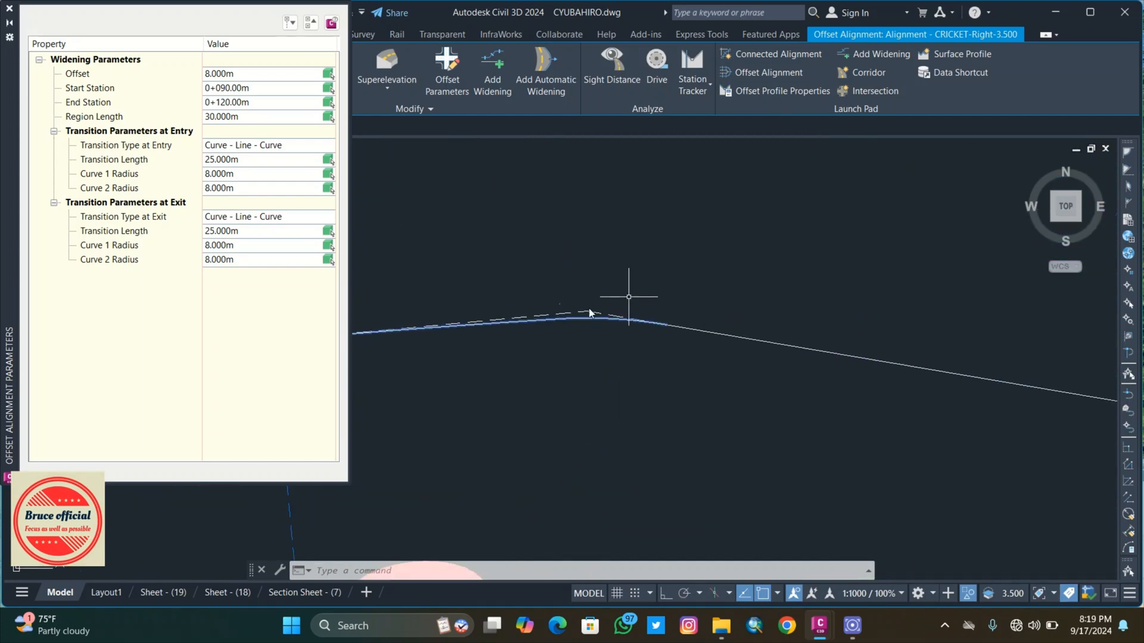
scroll(590, 316, down, 4)
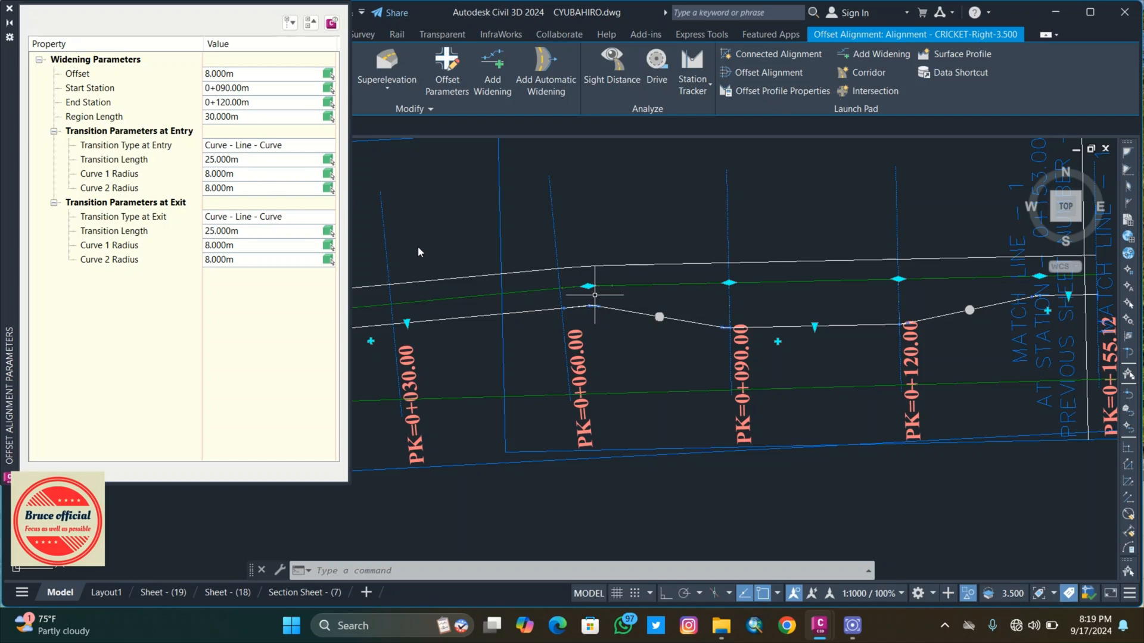
click(226, 174)
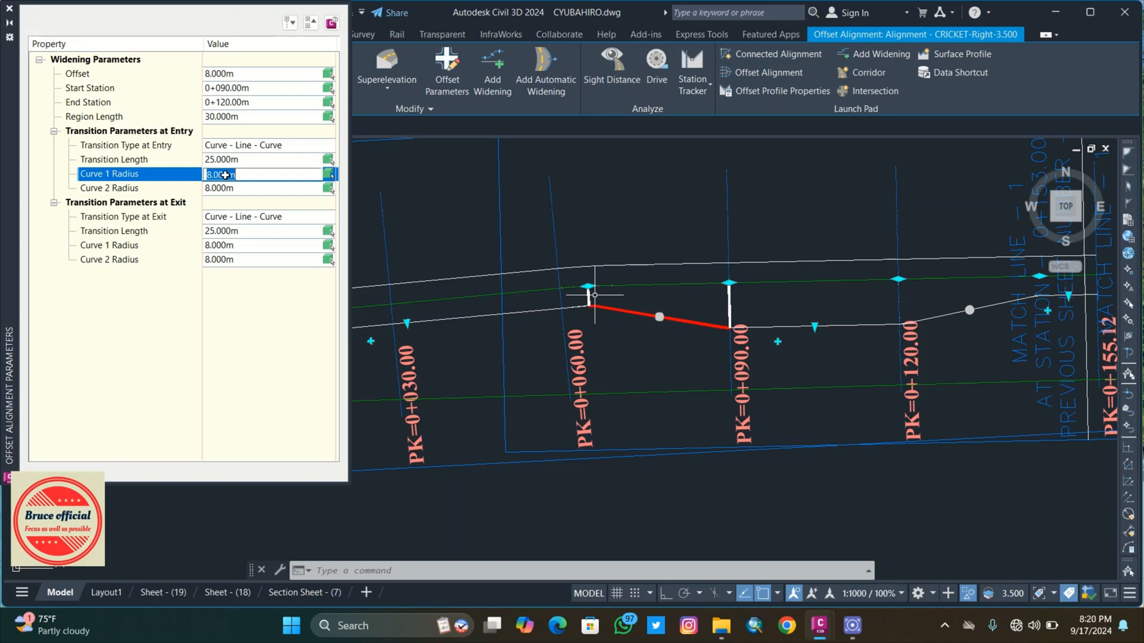
text(4)
key(Return)
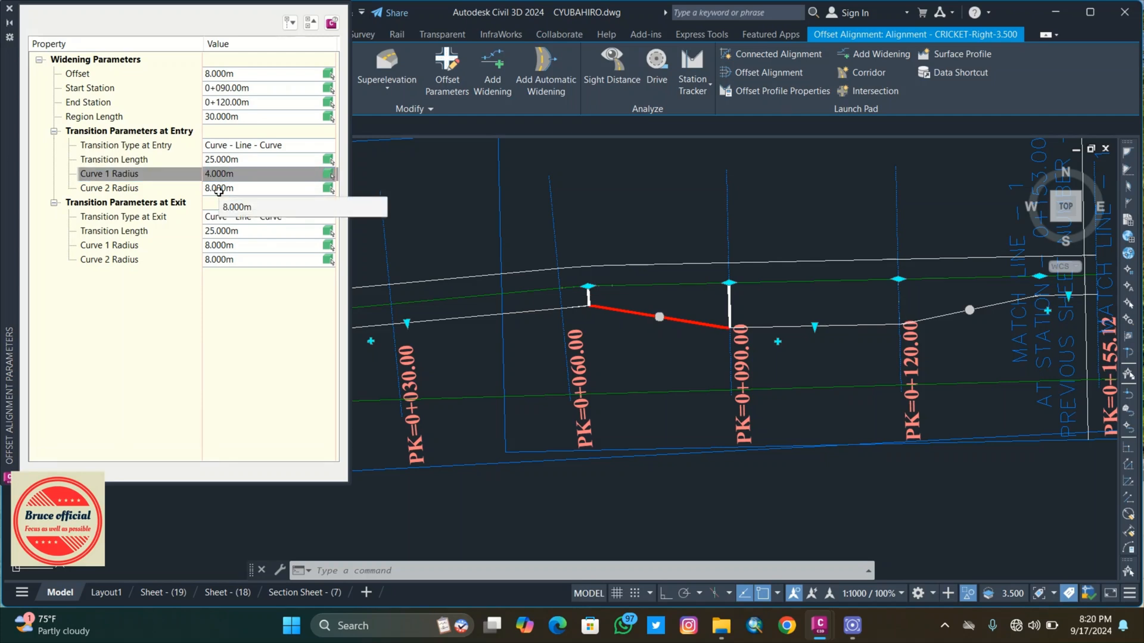
text(4)
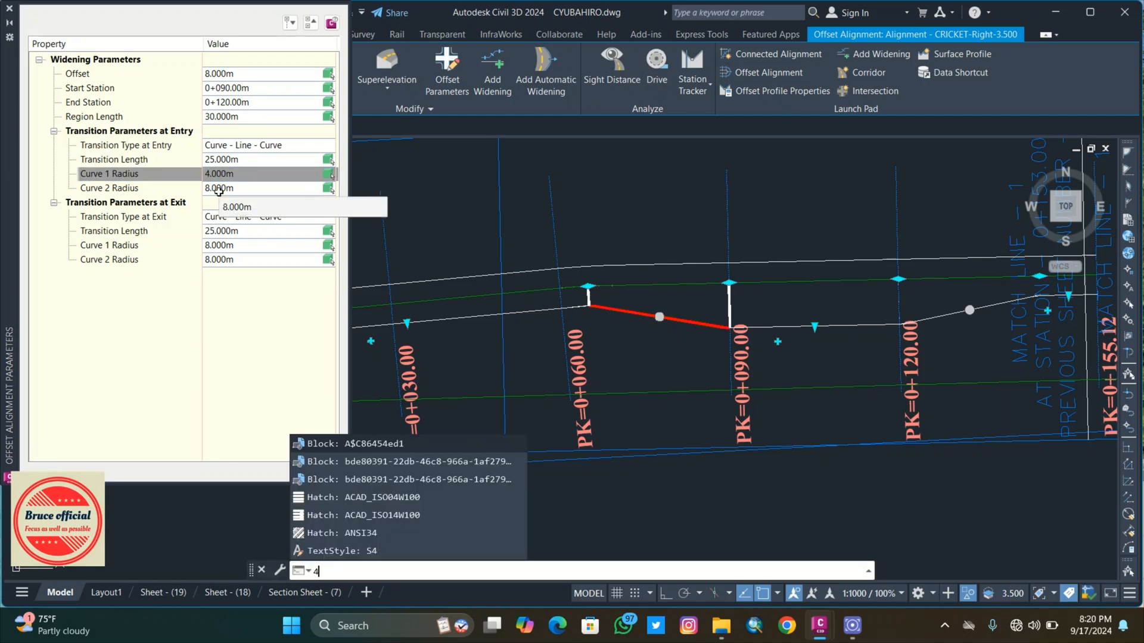
click(219, 189)
text(4)
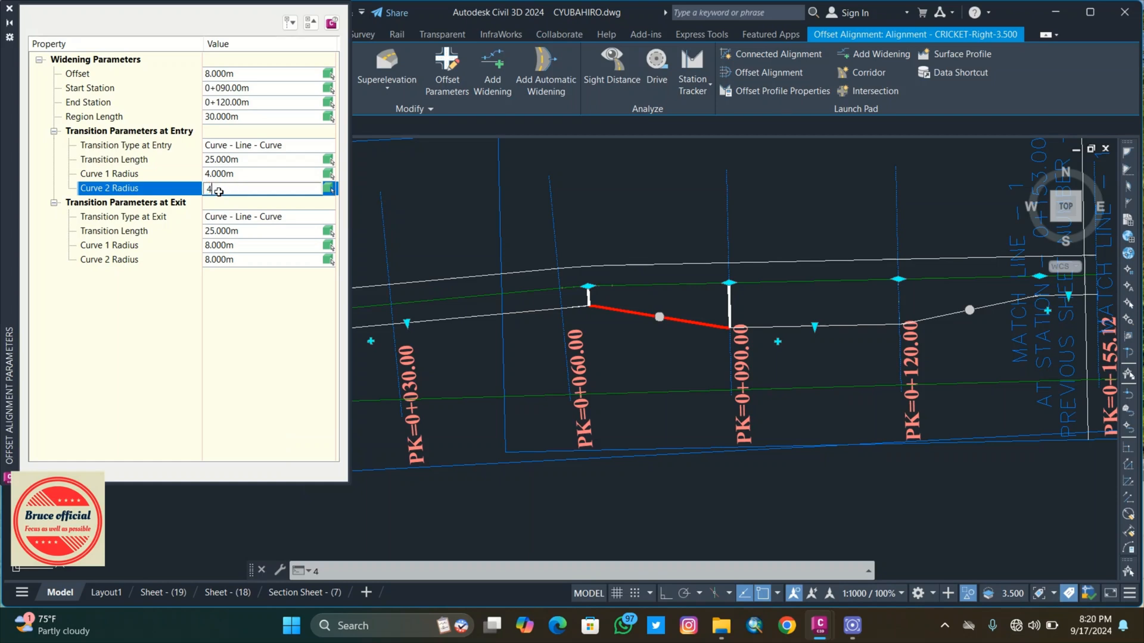
key(Return)
Step: Try a 4 m Curve 1 radius for the exit transition, and set its Curve 2 radius to 4 m
click(217, 246)
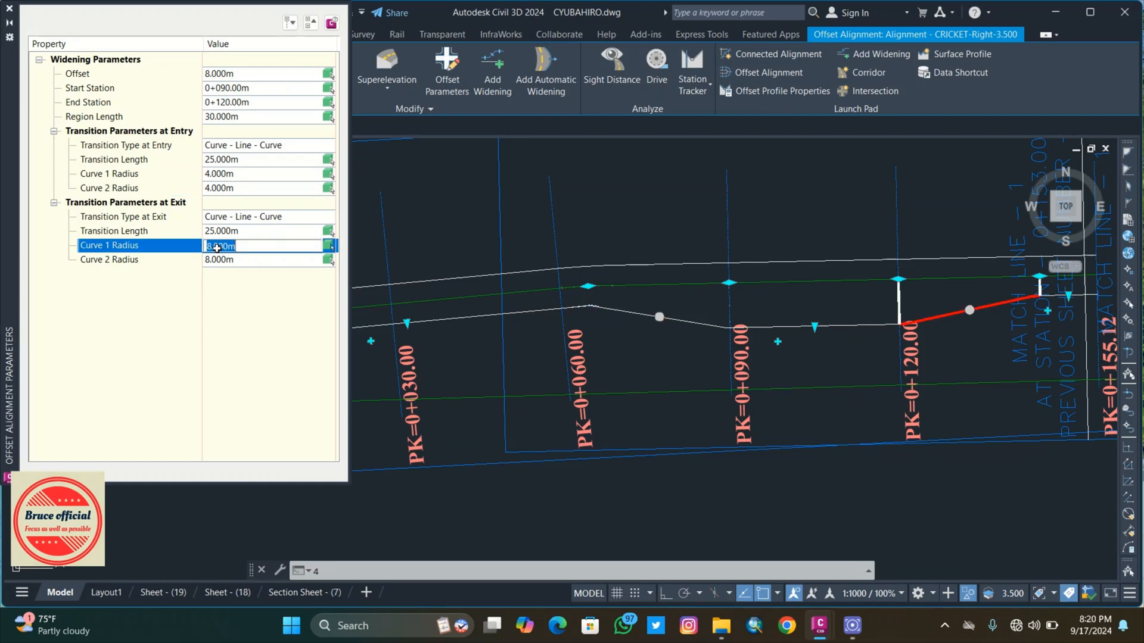
text(4)
click(216, 261)
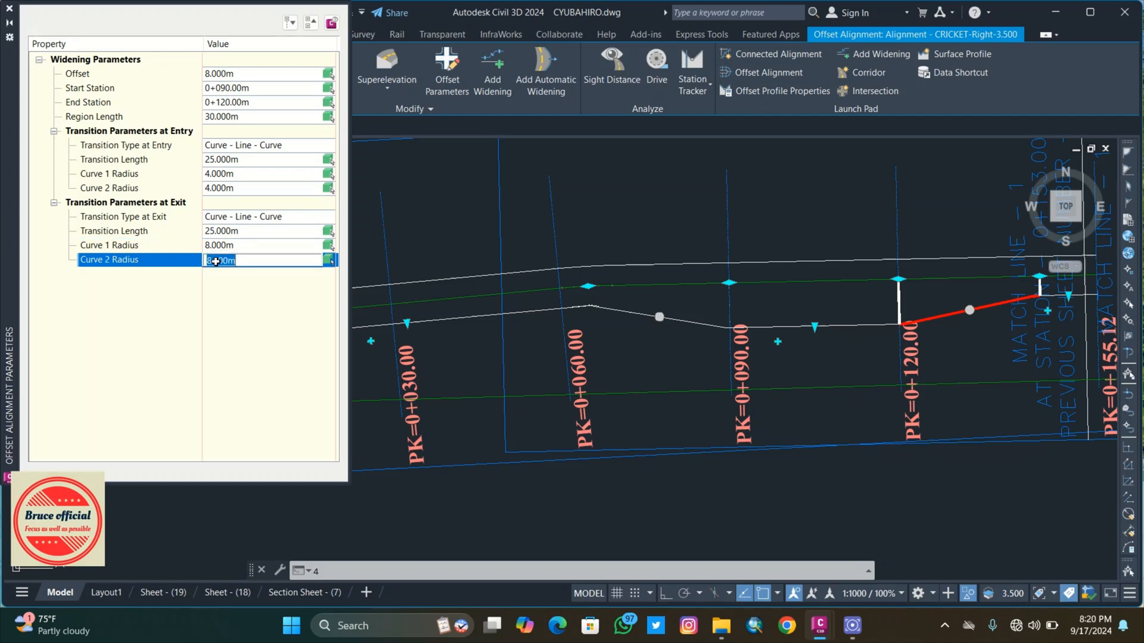
text(4)
Step: Try a transition length of 10 m at the exit, and set the entry transition length to 10 m
click(225, 234)
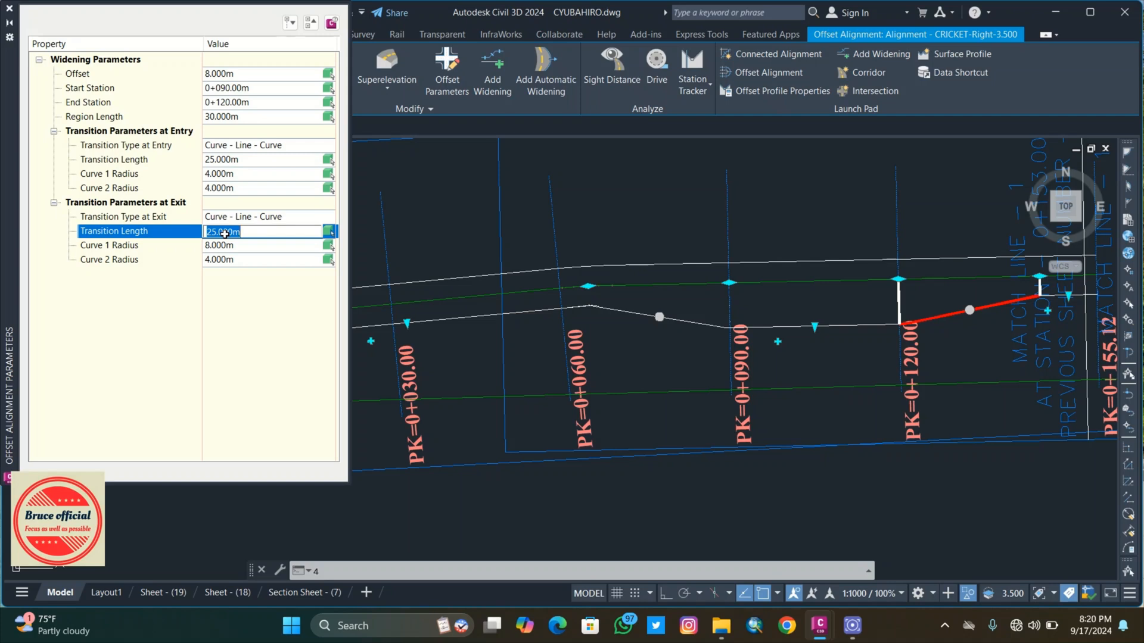
text(10)
click(219, 159)
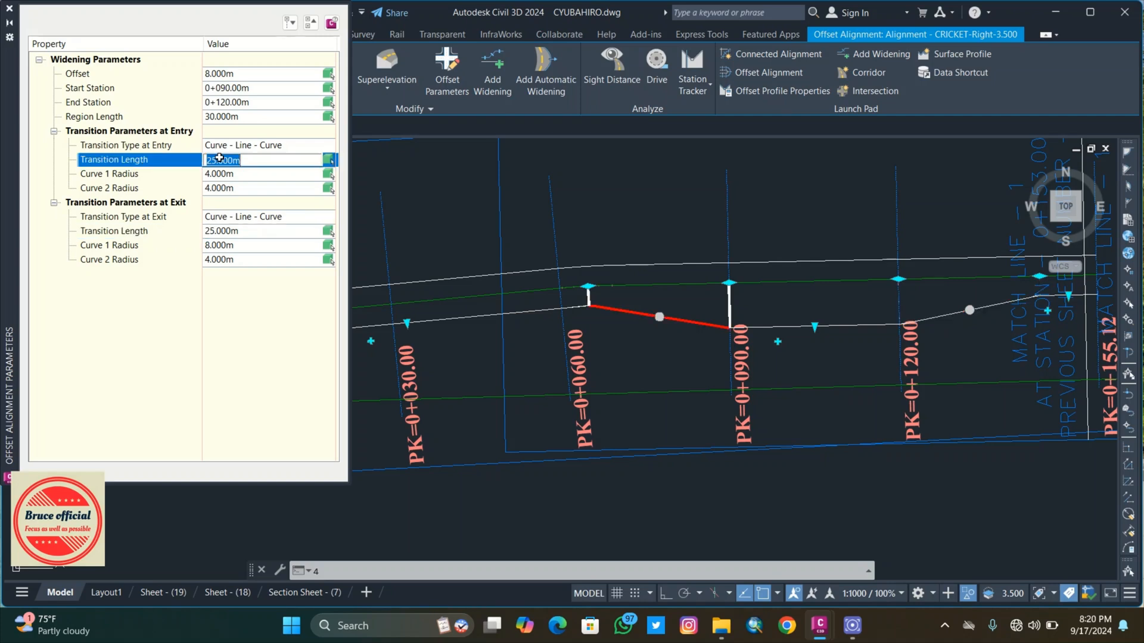
text(10)
click(224, 117)
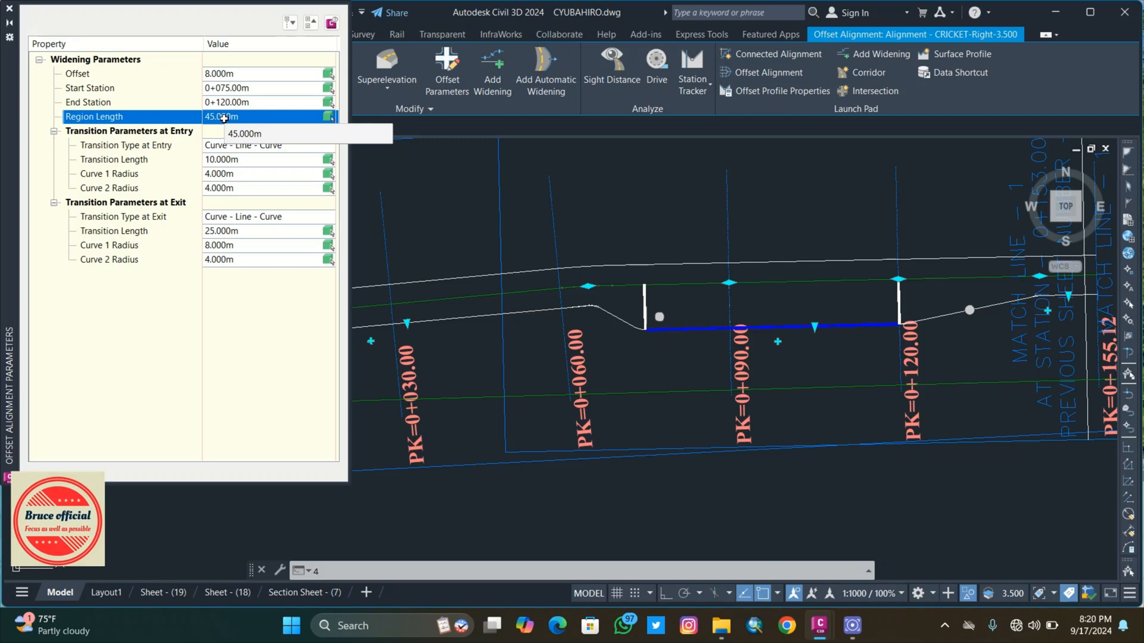
Step: Set the widening's region length to 25 m and its exit transition length to 10 m
click(224, 118)
text(25)
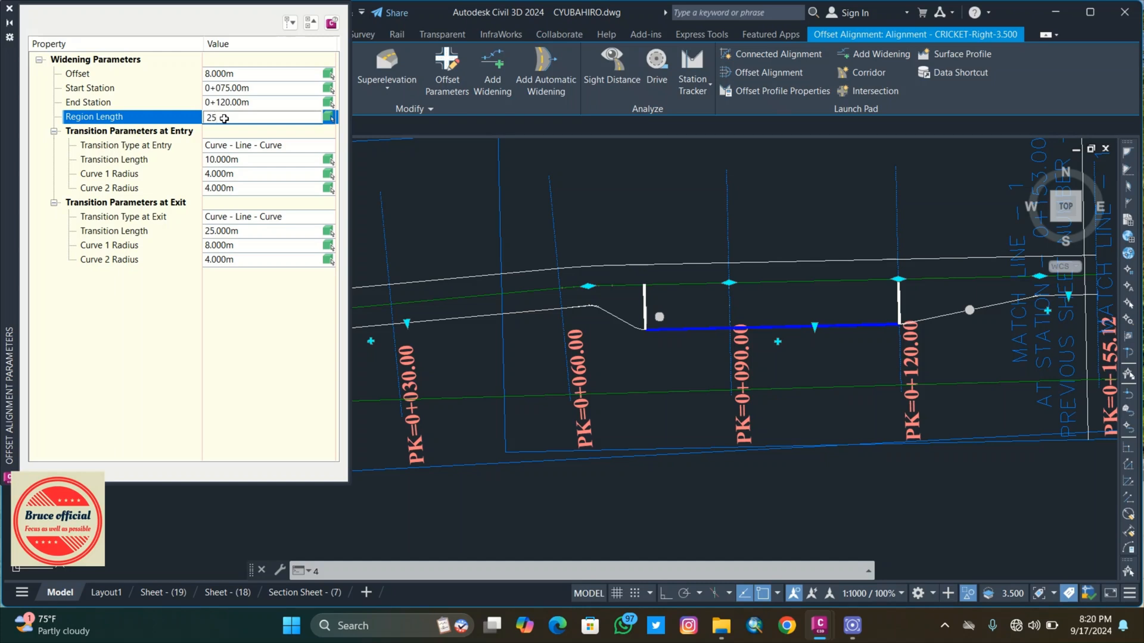
key(Return)
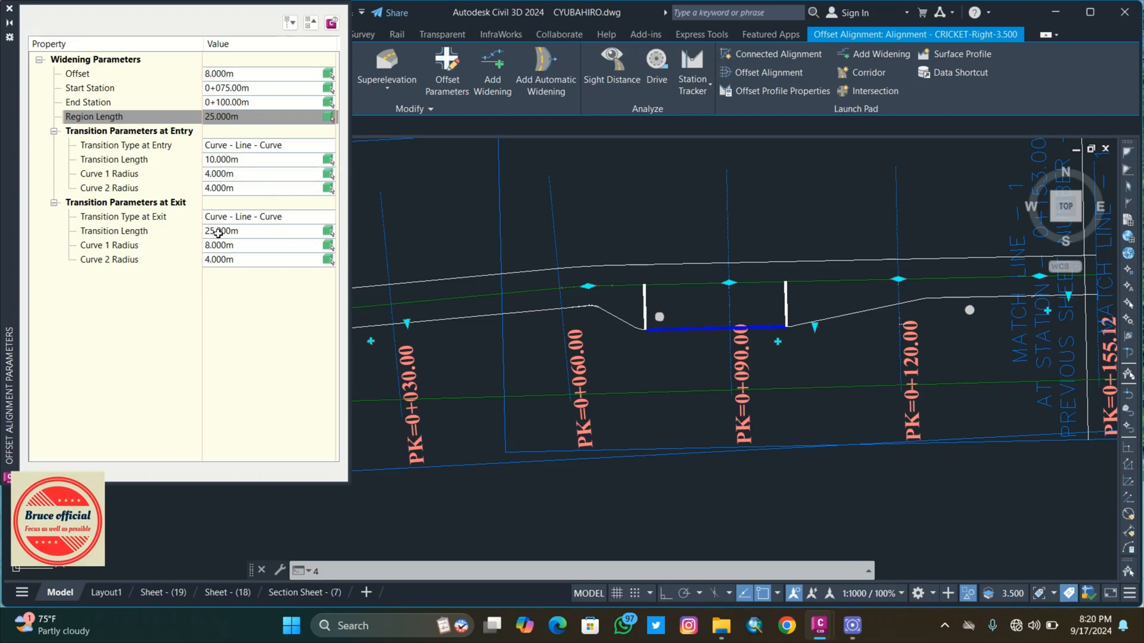
click(218, 232)
text(1)
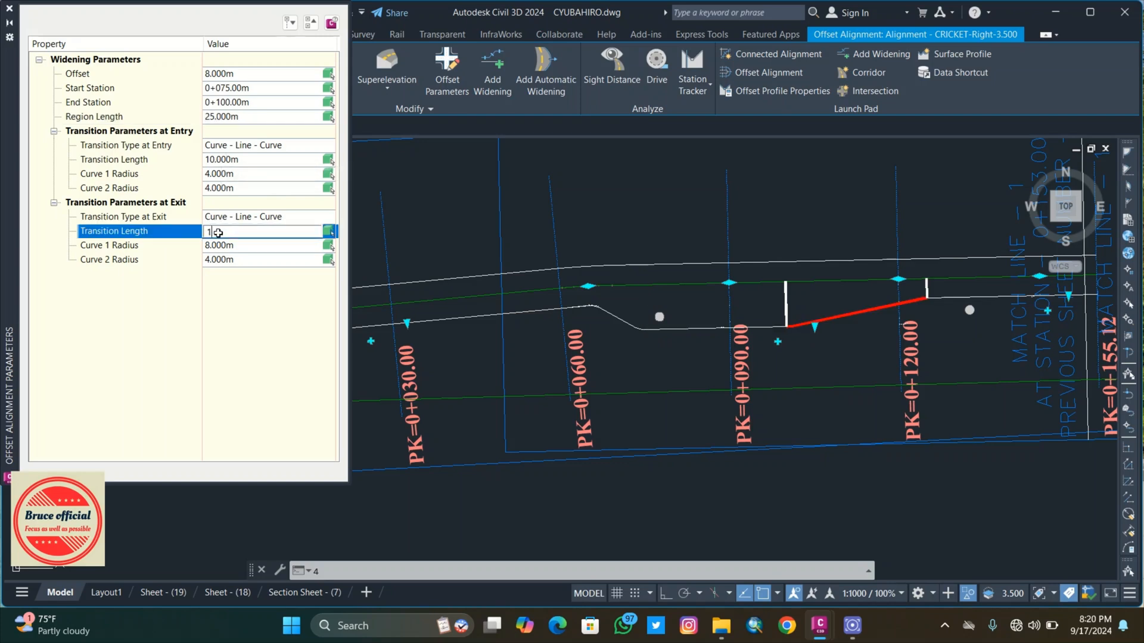
text(0)
click(216, 203)
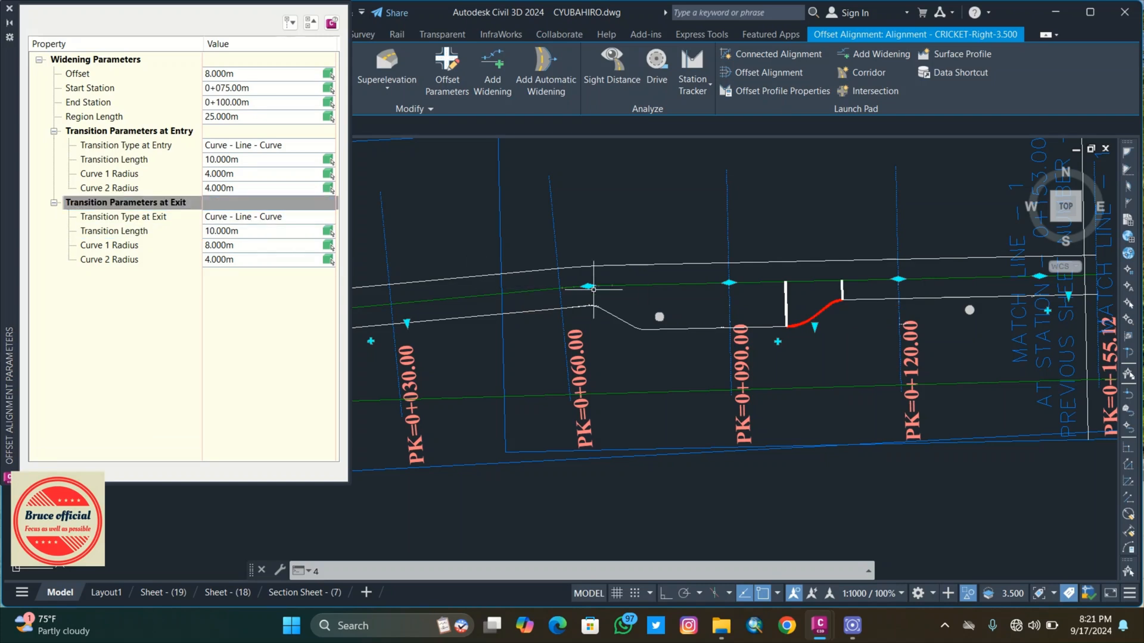
Step: Examine the widening's entry and exit transition curves up close, and close the offset alignment parameters
scroll(821, 308, up, 5)
scroll(821, 309, down, 4)
middle_drag(584, 318, 789, 315)
scroll(789, 315, up, 3)
scroll(717, 325, up, 3)
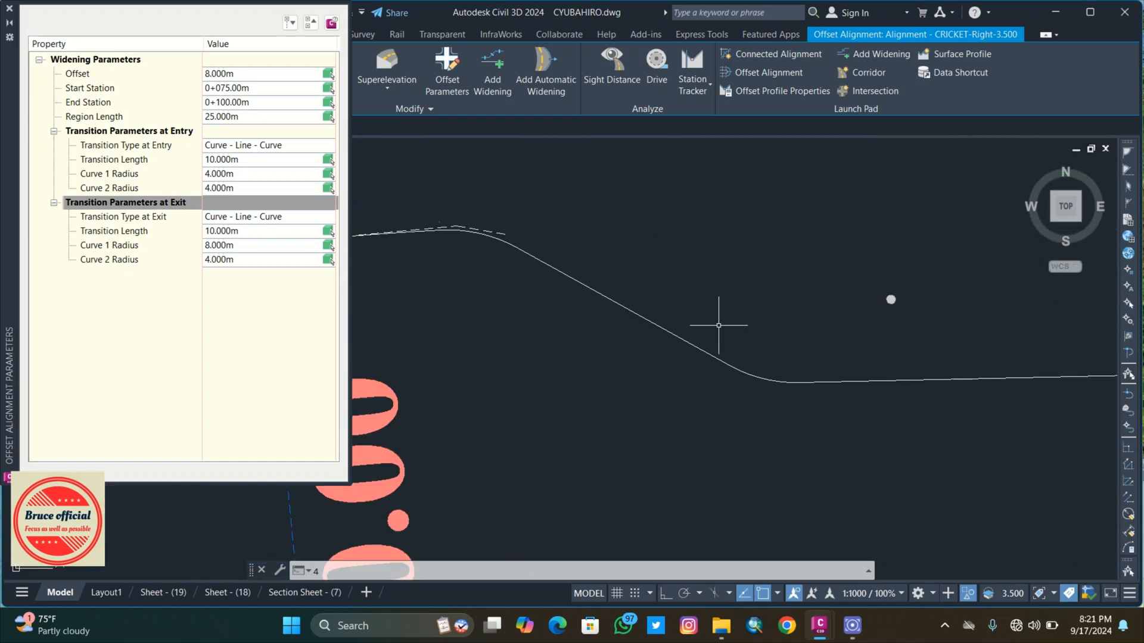
scroll(718, 324, down, 5)
mouse_move(781, 319)
middle_down()
mouse_move(708, 308)
mouse_move(666, 333)
middle_up()
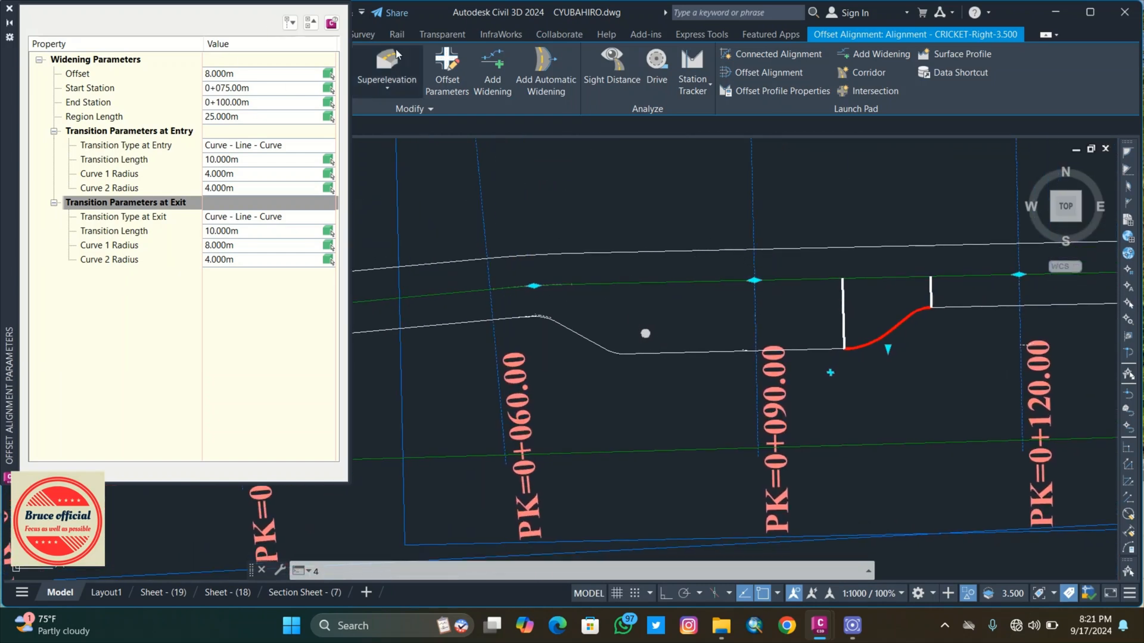
click(10, 8)
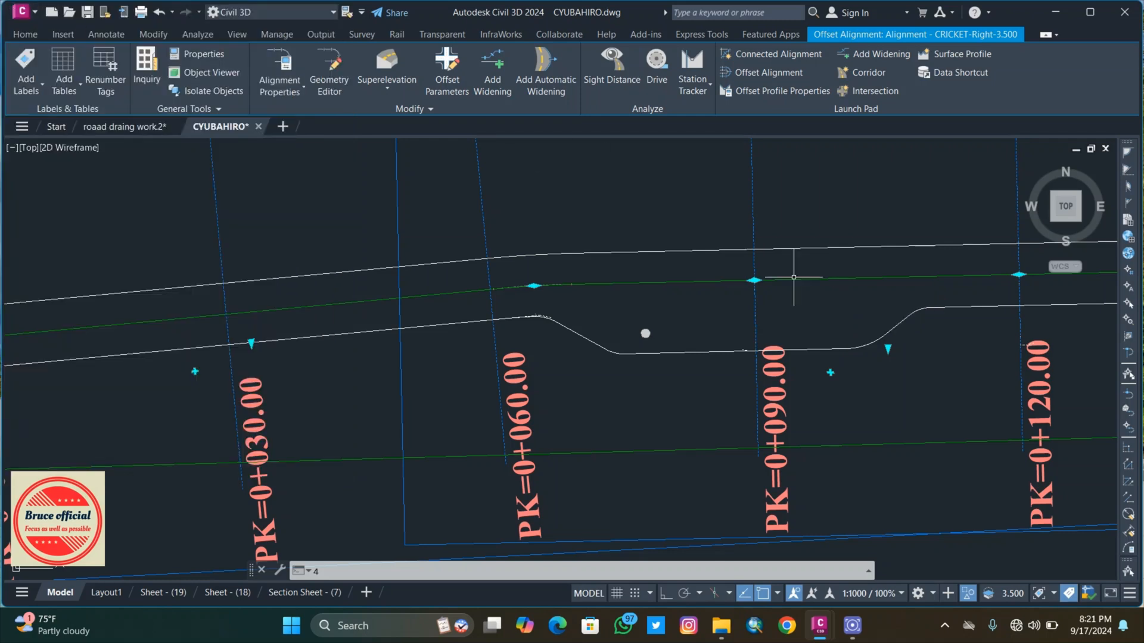
Step: End the object isolation to bring the hidden corridor back into the drawing, and dismiss the event viewer
scroll(747, 250, down, 10)
scroll(768, 343, up, 14)
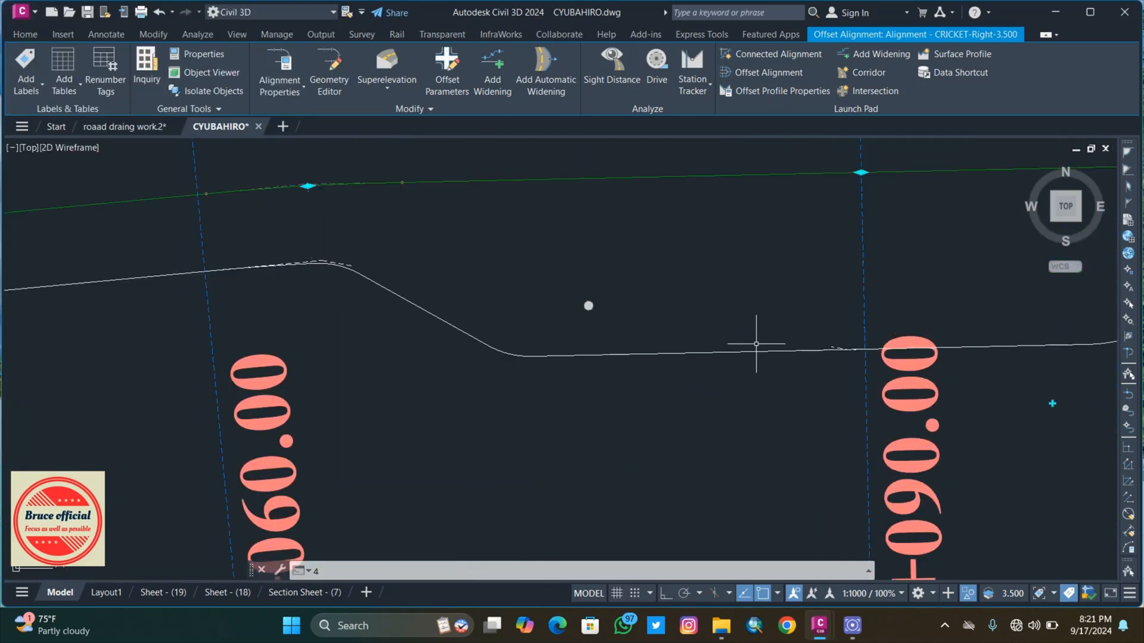
mouse_move(756, 344)
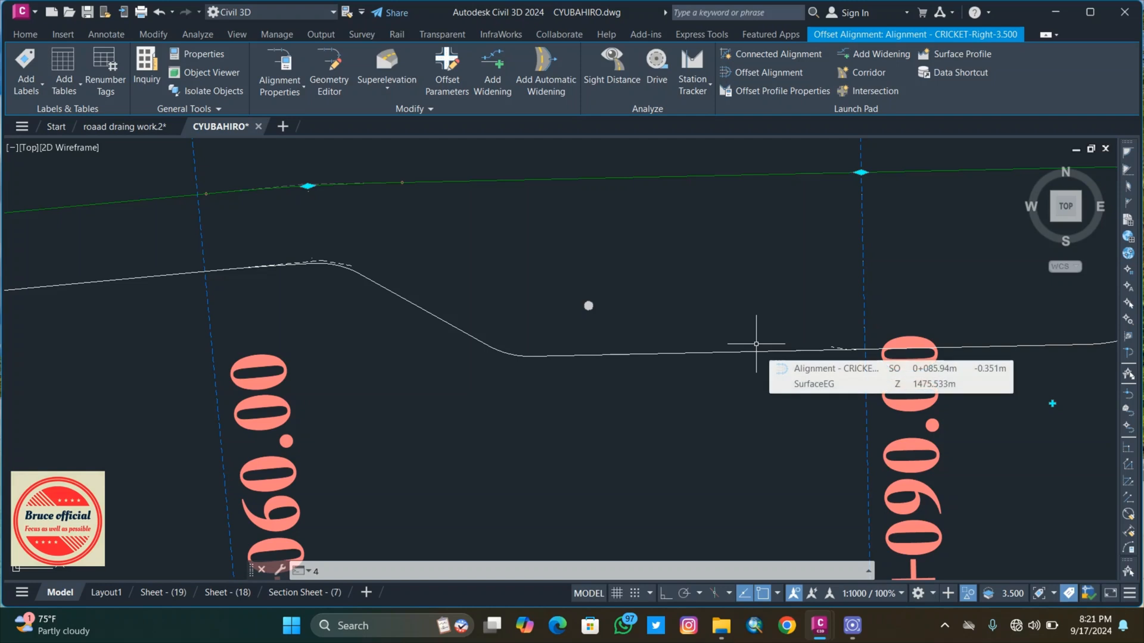
scroll(756, 344, down, 6)
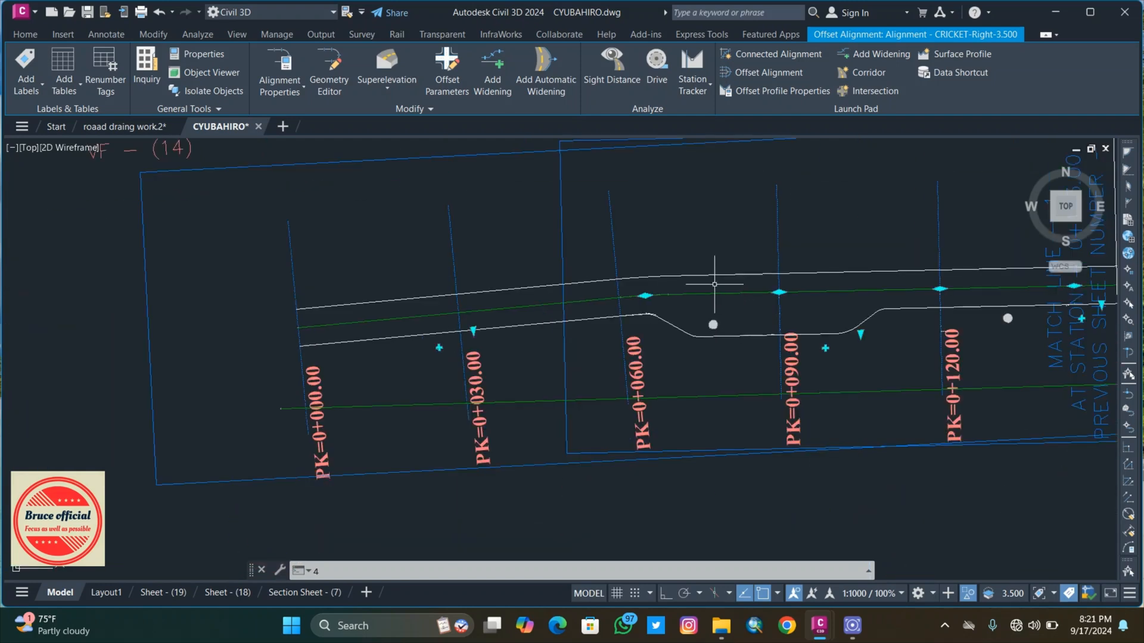
right_click(713, 274)
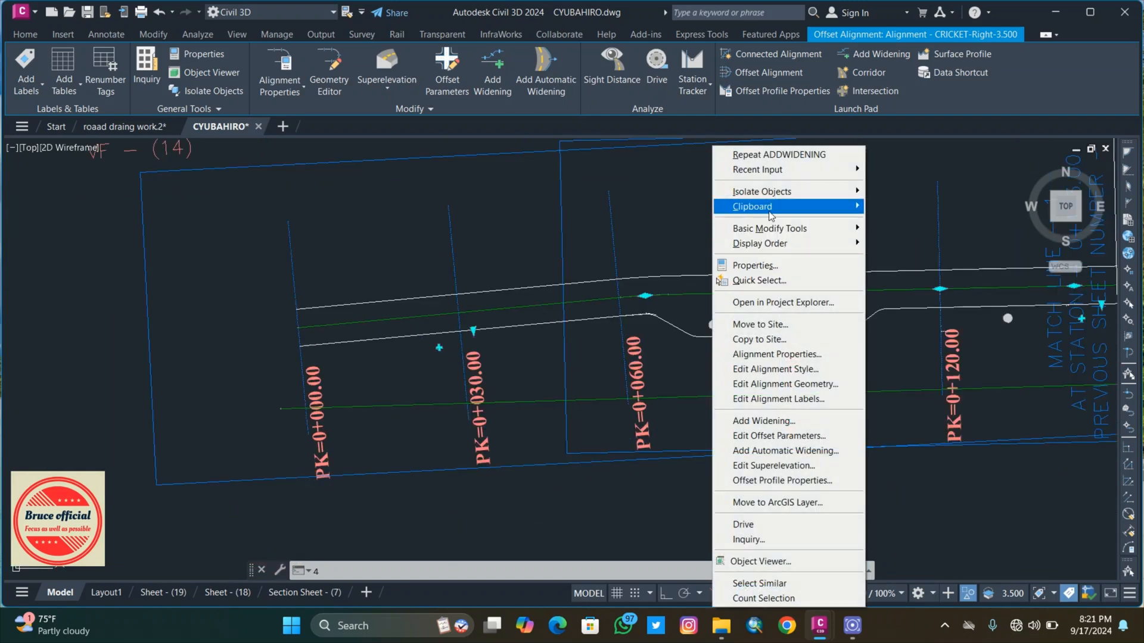
mouse_move(787, 192)
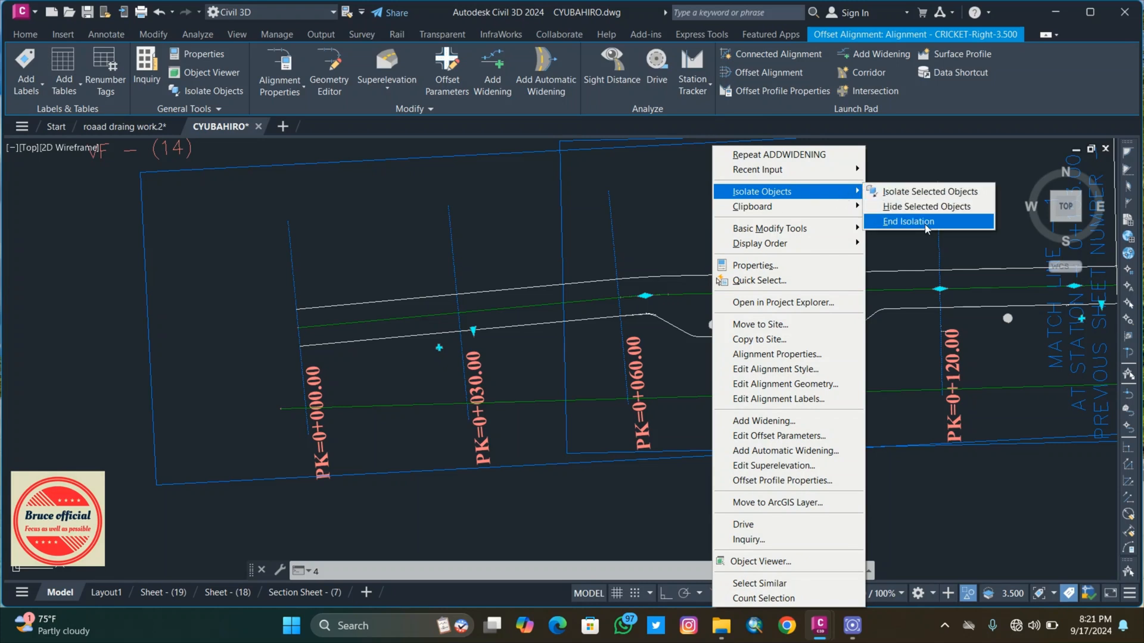
click(908, 221)
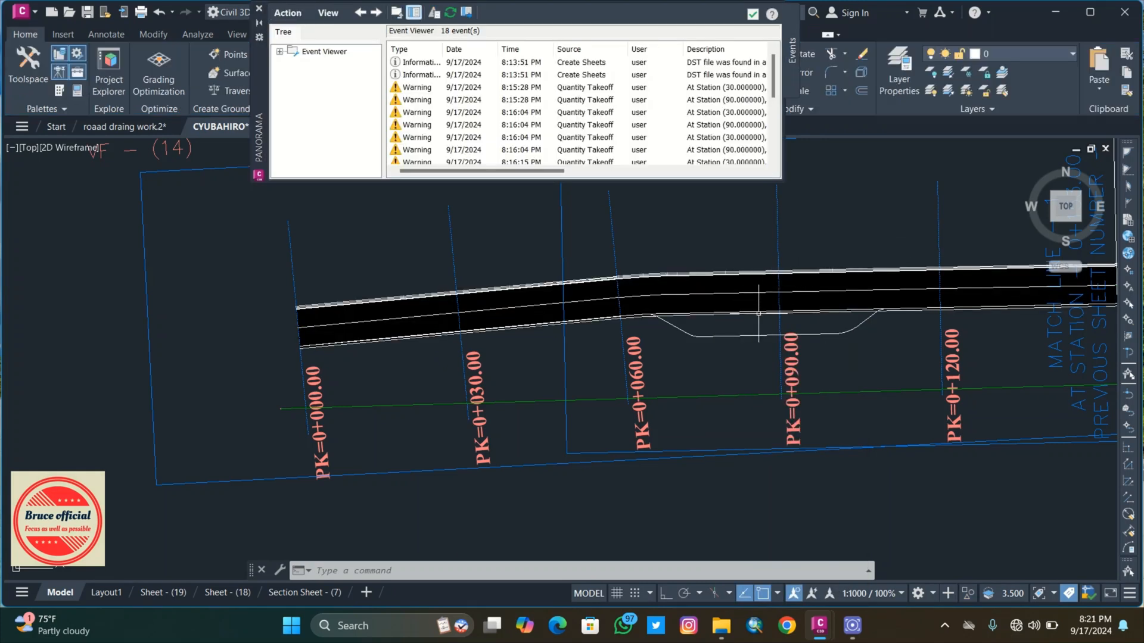
scroll(736, 313, up, 5)
scroll(719, 316, down, 3)
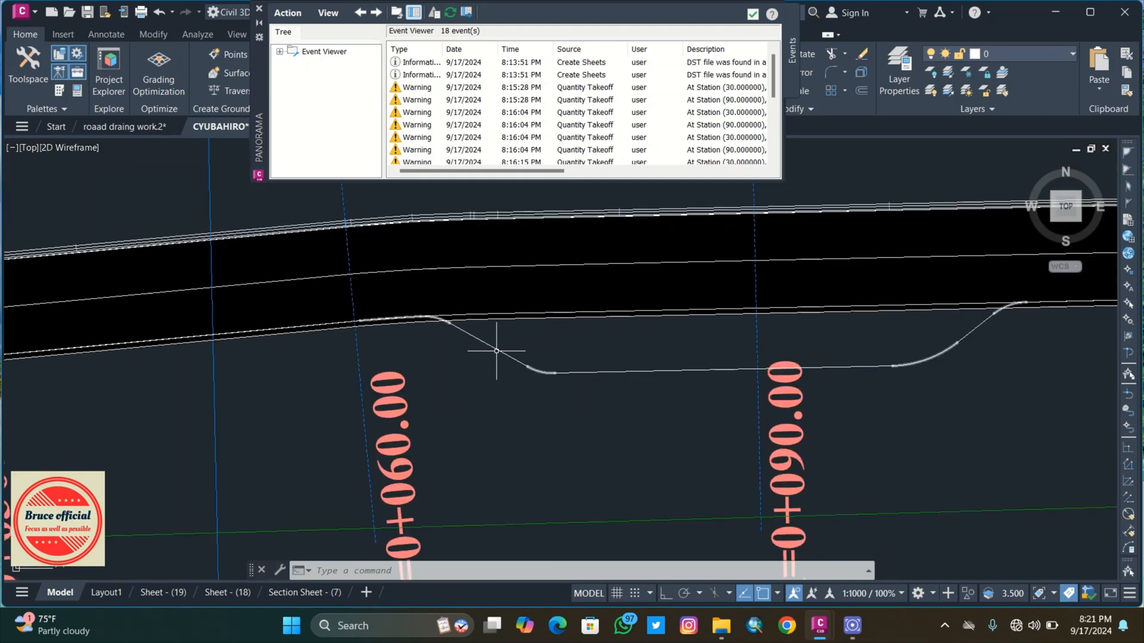
click(752, 14)
scroll(850, 383, down, 3)
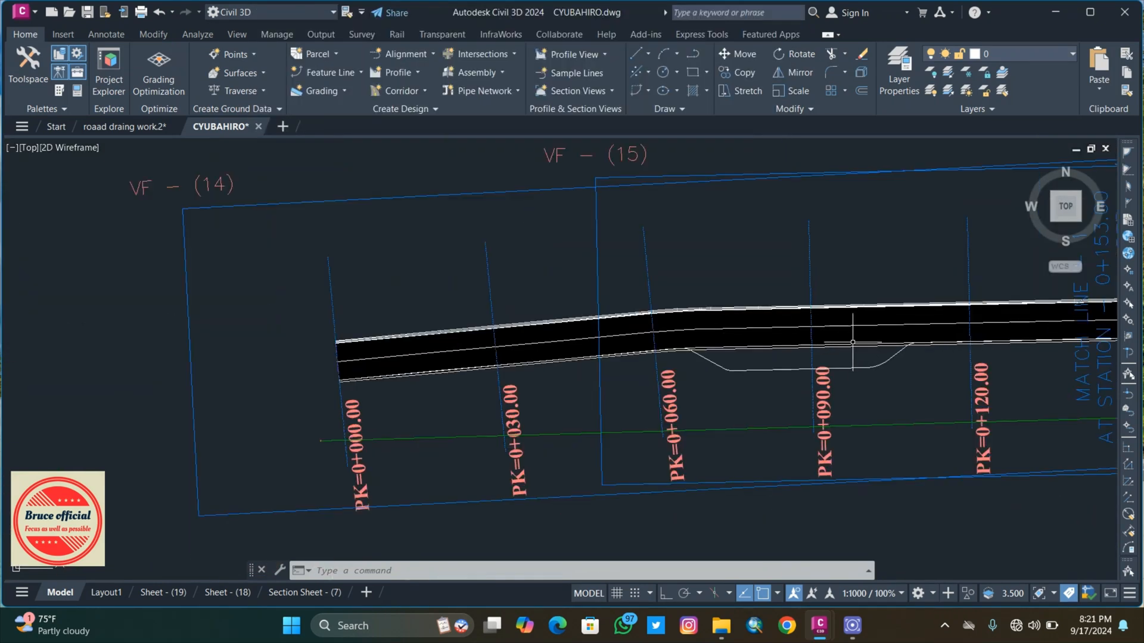
Step: Select the MAIN corridor and open the target mapping of its region from the corridor properties
scroll(850, 346, up, 4)
scroll(852, 342, down, 3)
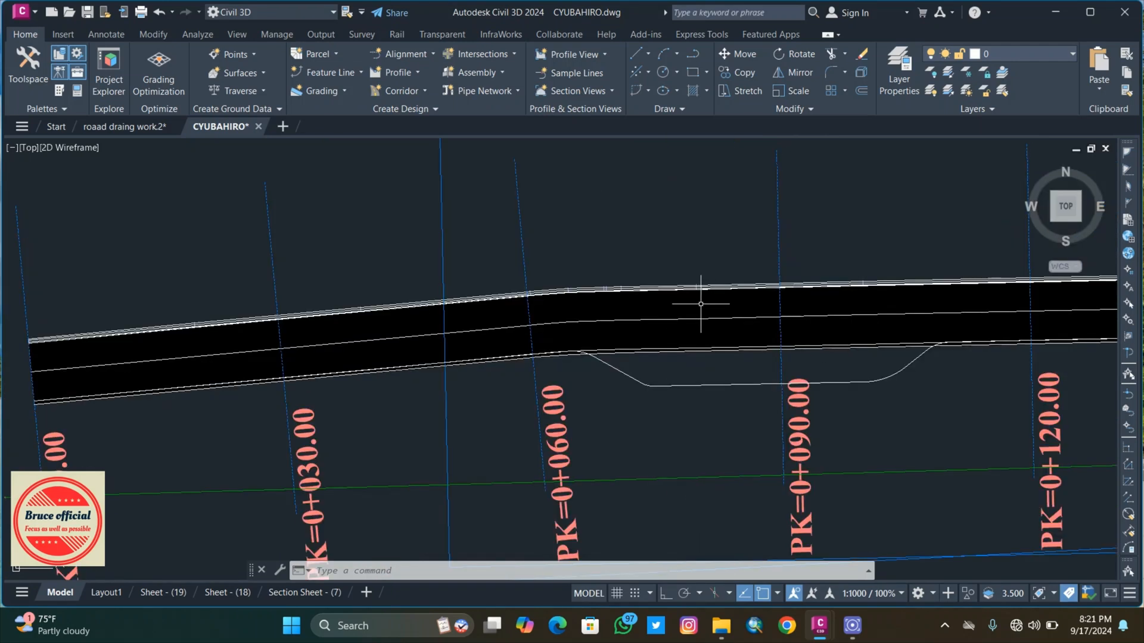
scroll(698, 298, up, 5)
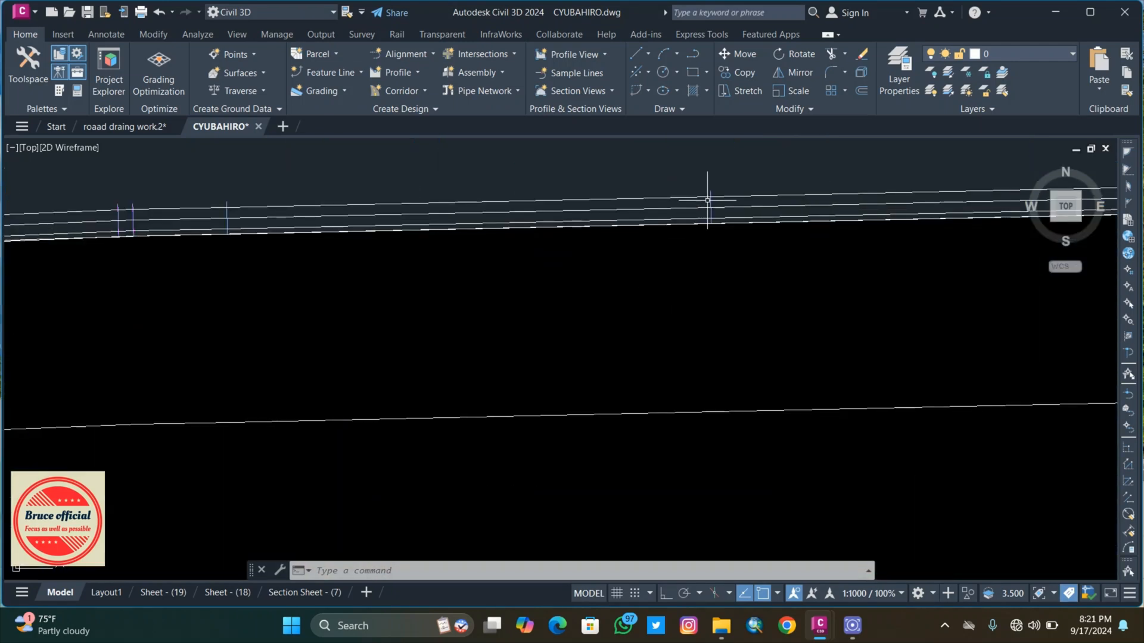
click(712, 200)
scroll(642, 245, down, 3)
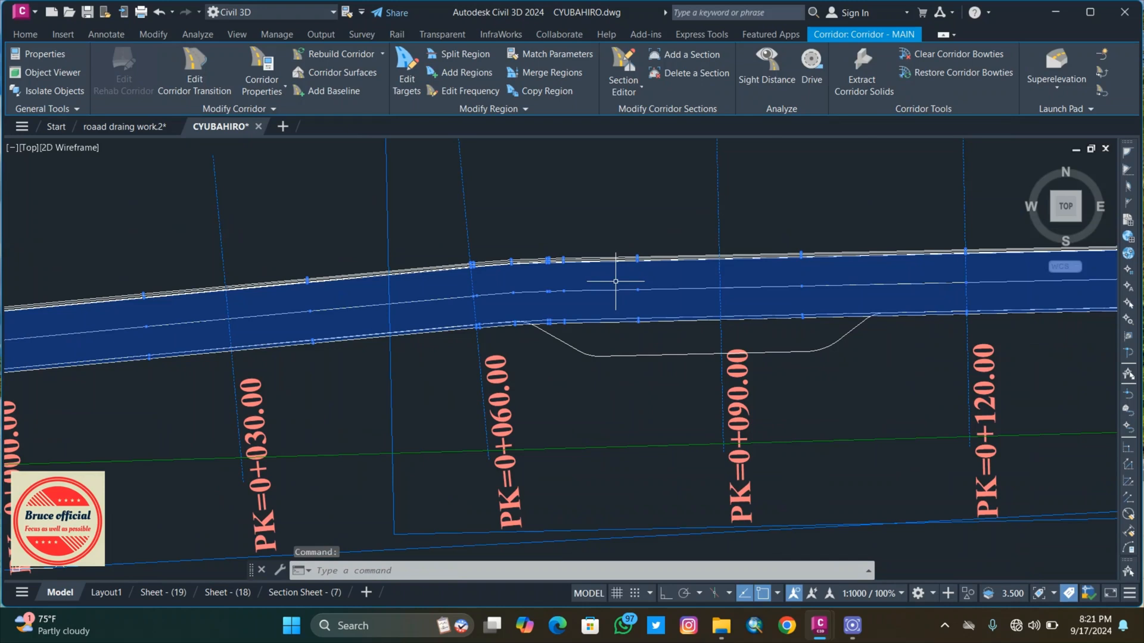
click(265, 74)
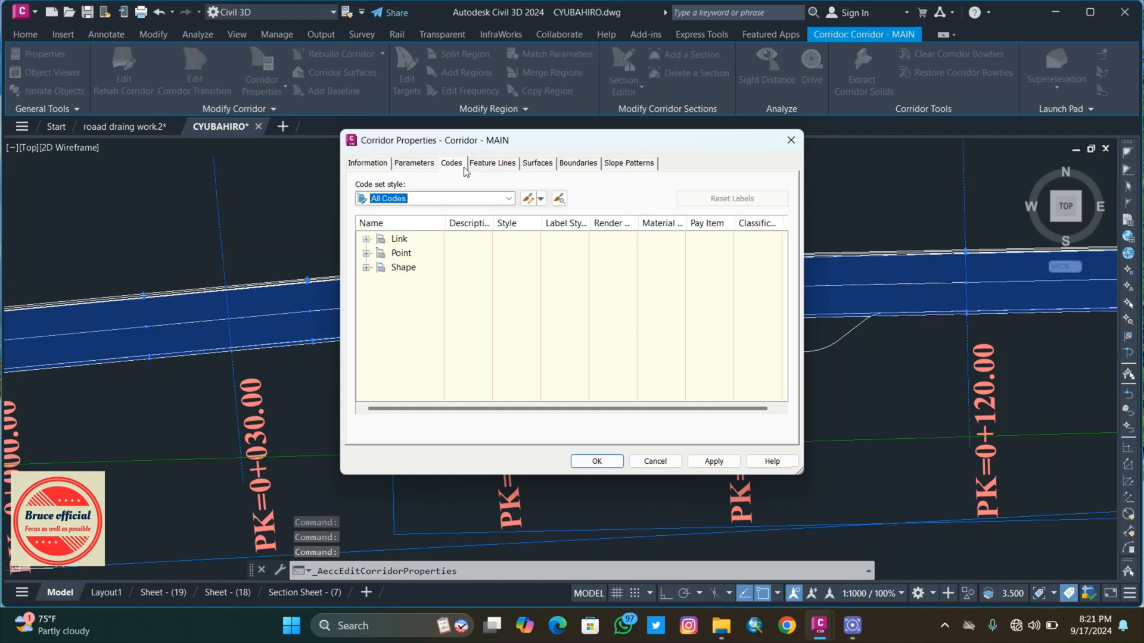
click(425, 165)
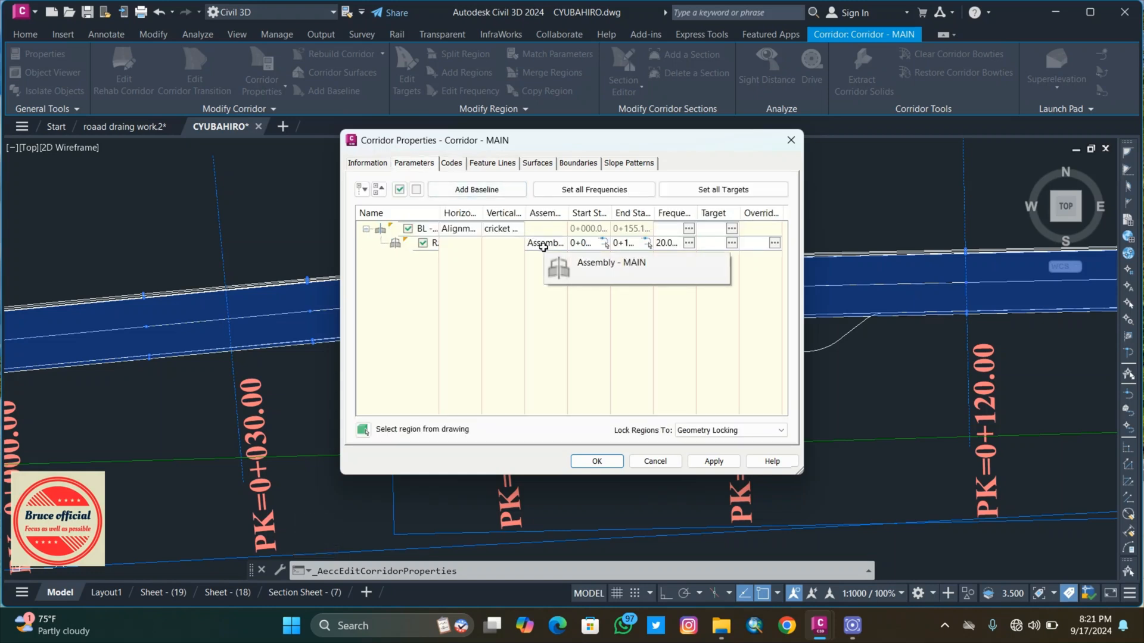
click(731, 243)
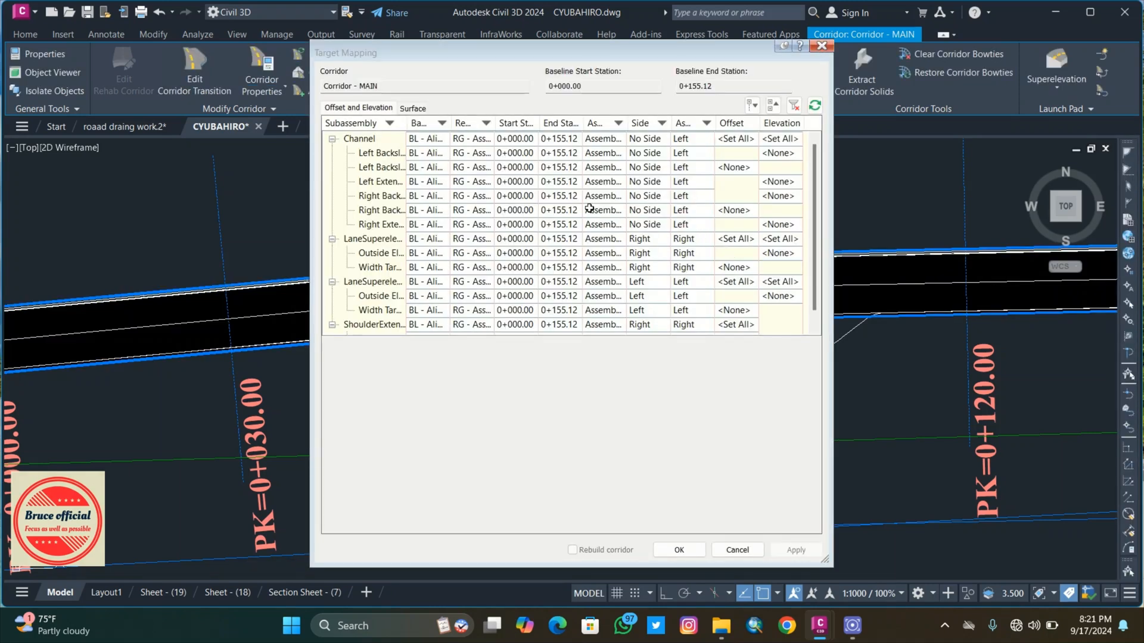
Step: Review the region's offset and elevation targets with the subassembly names fully readable, and close the target mapping and corridor properties
scroll(538, 183, down, 1)
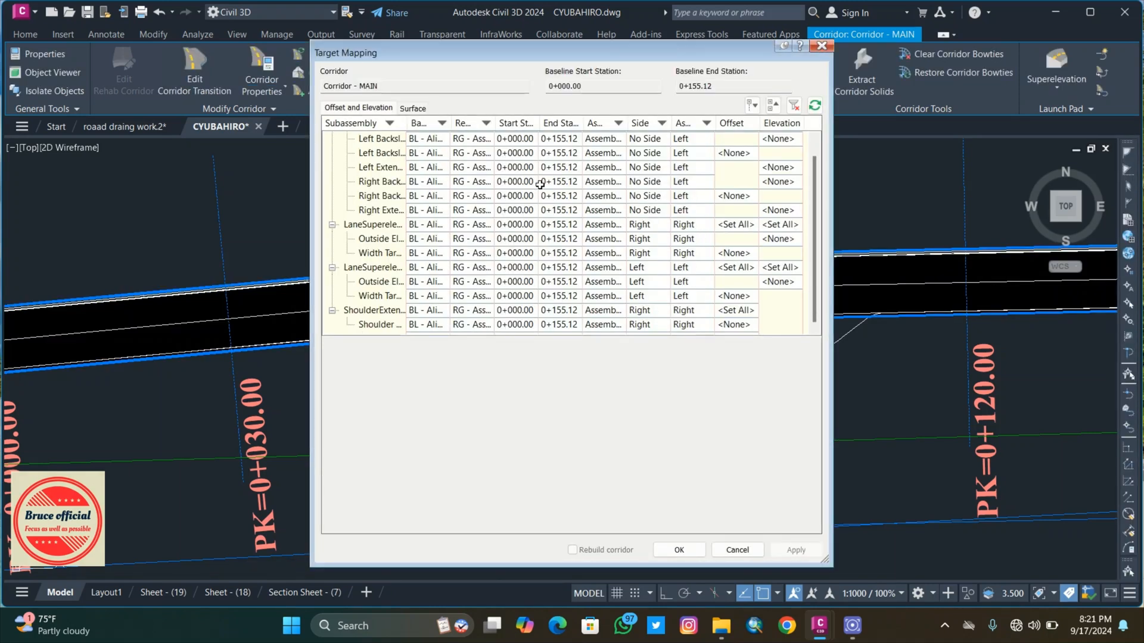
scroll(599, 313, up, 1)
scroll(507, 199, down, 1)
scroll(473, 245, up, 1)
scroll(365, 148, down, 1)
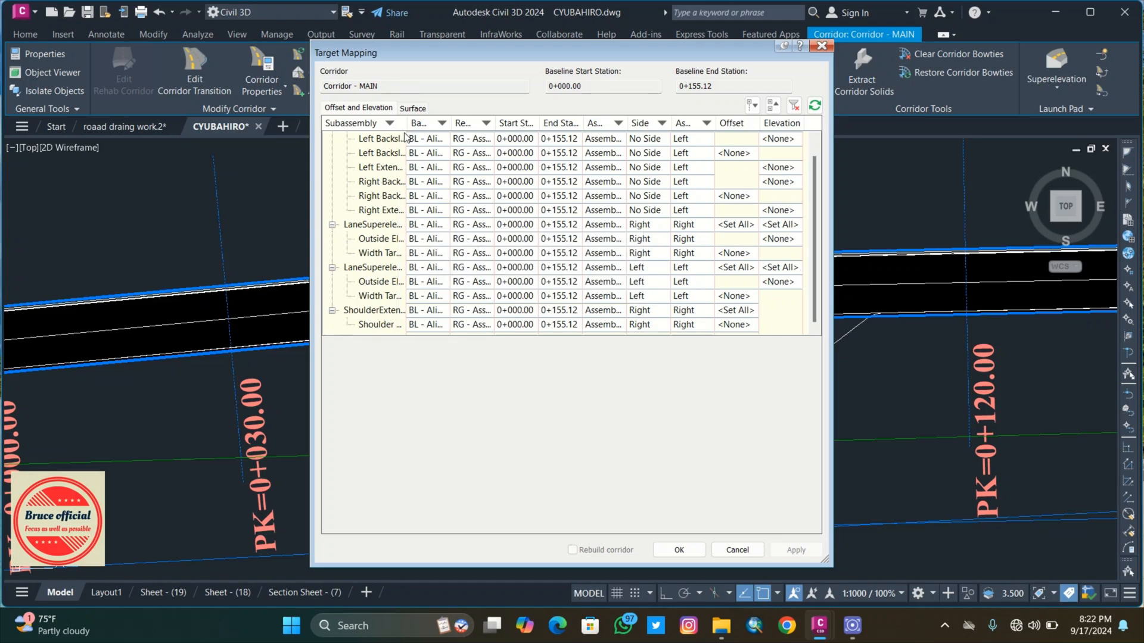
drag(405, 126, 451, 127)
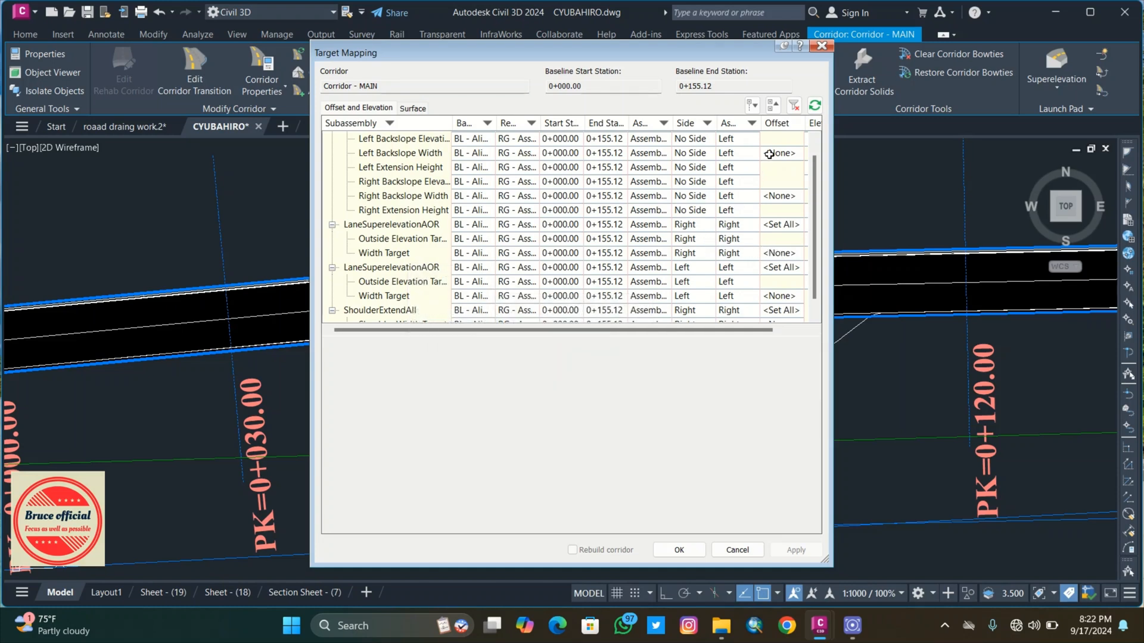
click(821, 45)
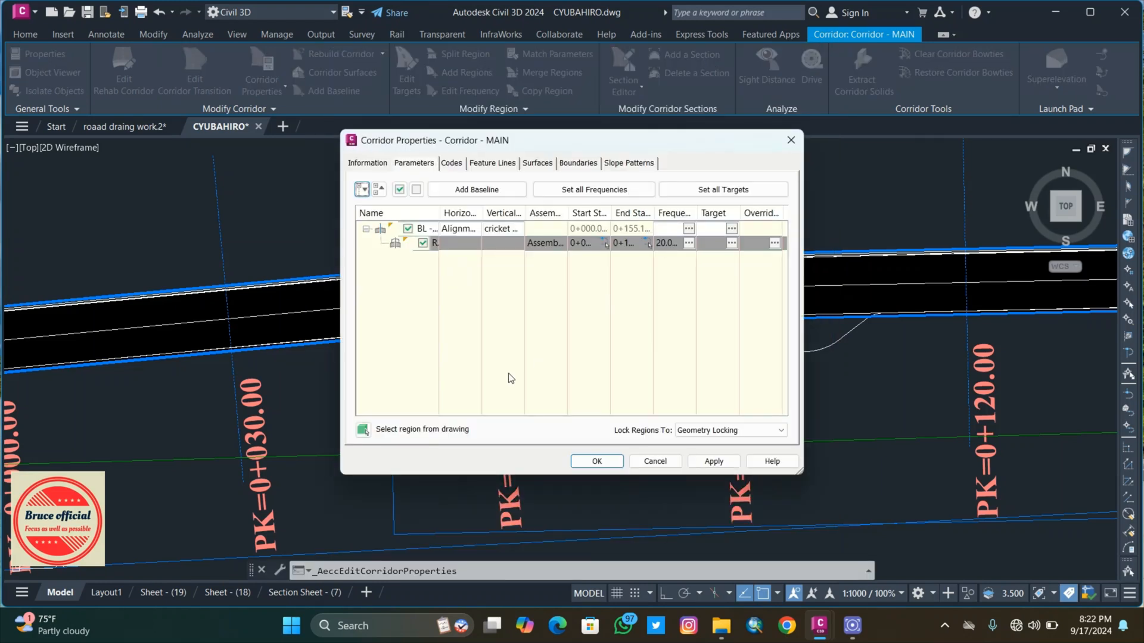
click(790, 140)
Step: Split the corridor region at about PK 0+058, just ahead of the widening's entry transition
scroll(645, 342, down, 5)
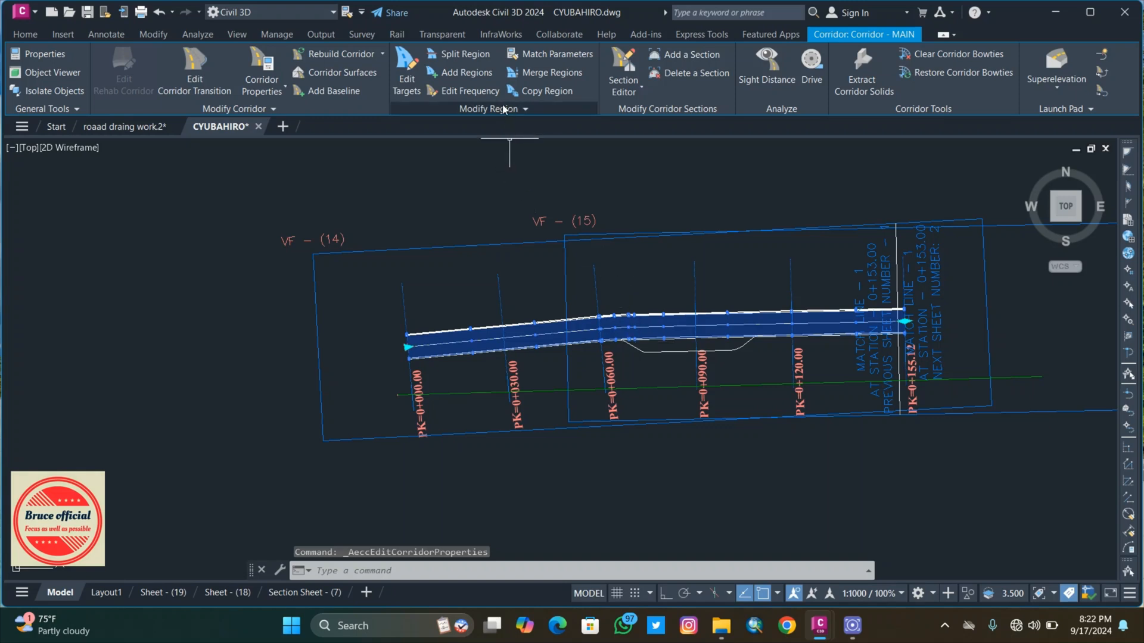
click(465, 54)
scroll(620, 343, up, 5)
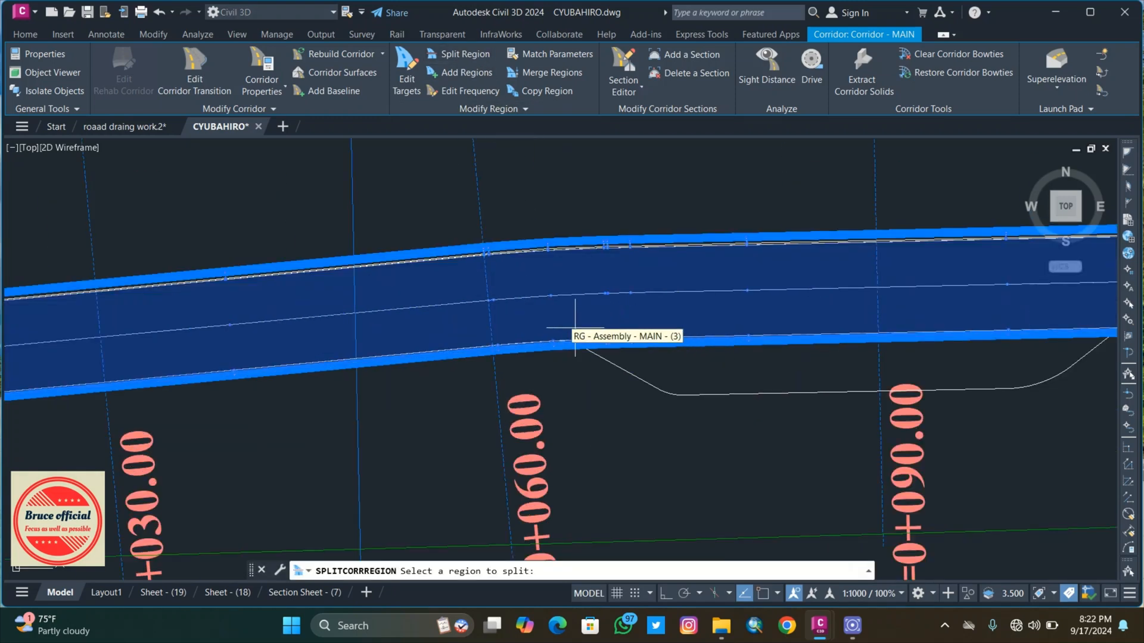
click(524, 317)
click(460, 320)
scroll(830, 288, down, 4)
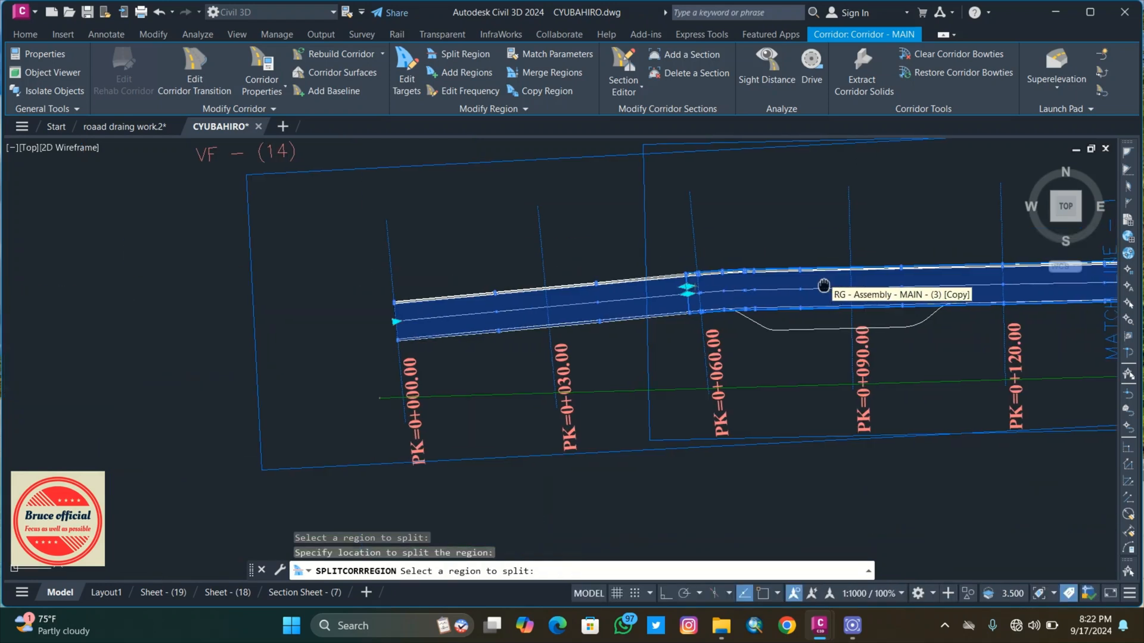
Step: Split the remaining corridor region at about PK 0+114, just past the widening's exit, with object snap turned off
middle_drag(826, 286, 610, 313)
click(752, 314)
click(748, 313)
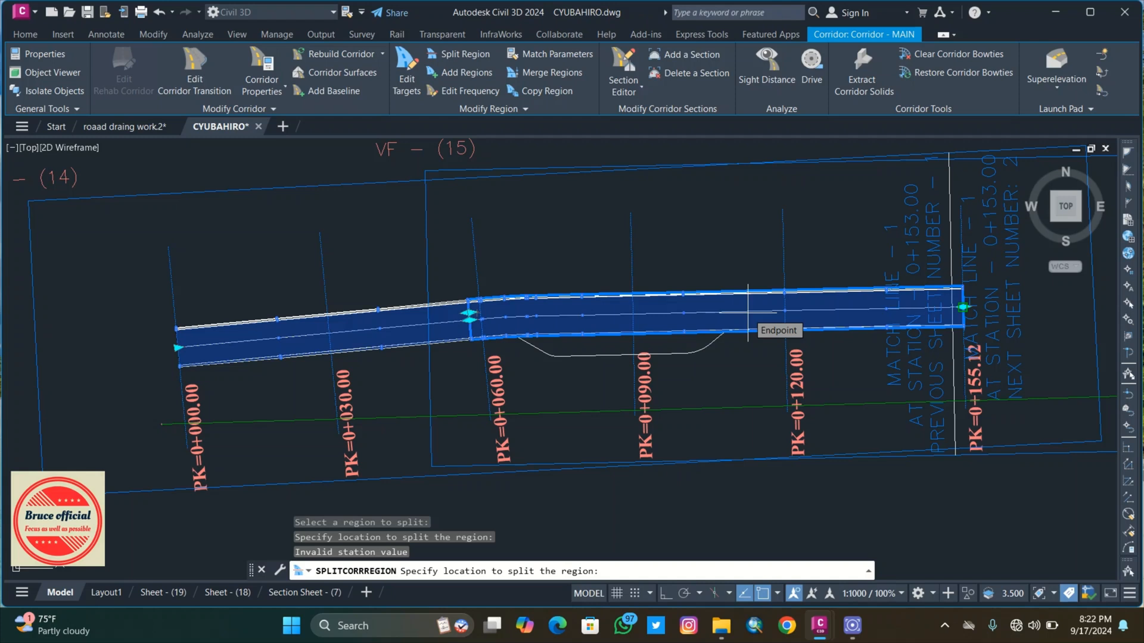
click(756, 312)
click(763, 591)
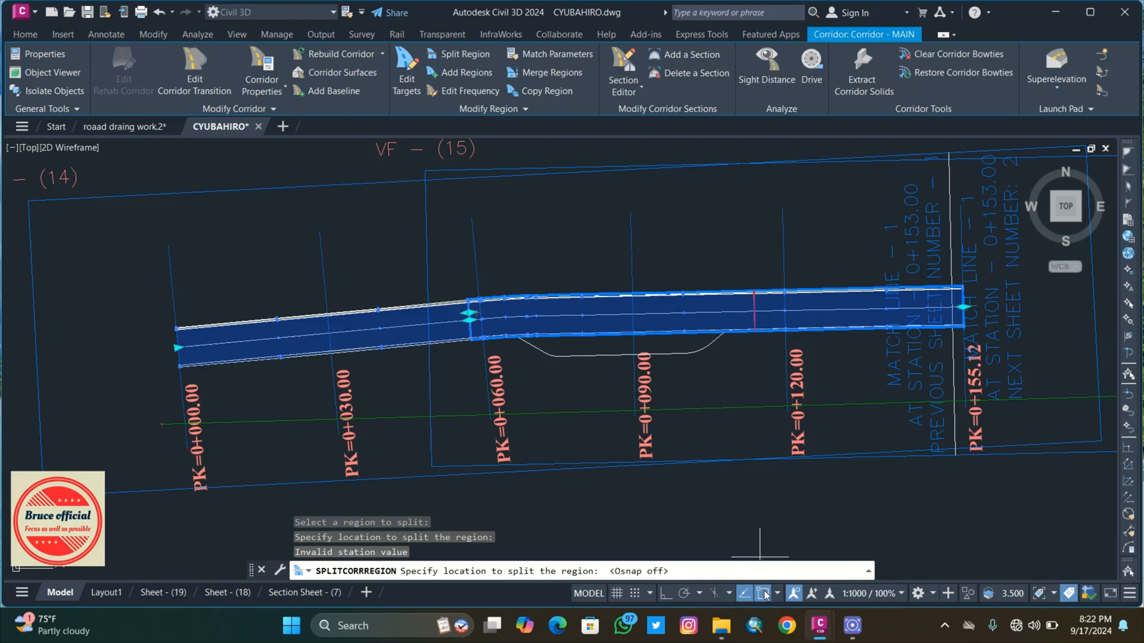
click(755, 336)
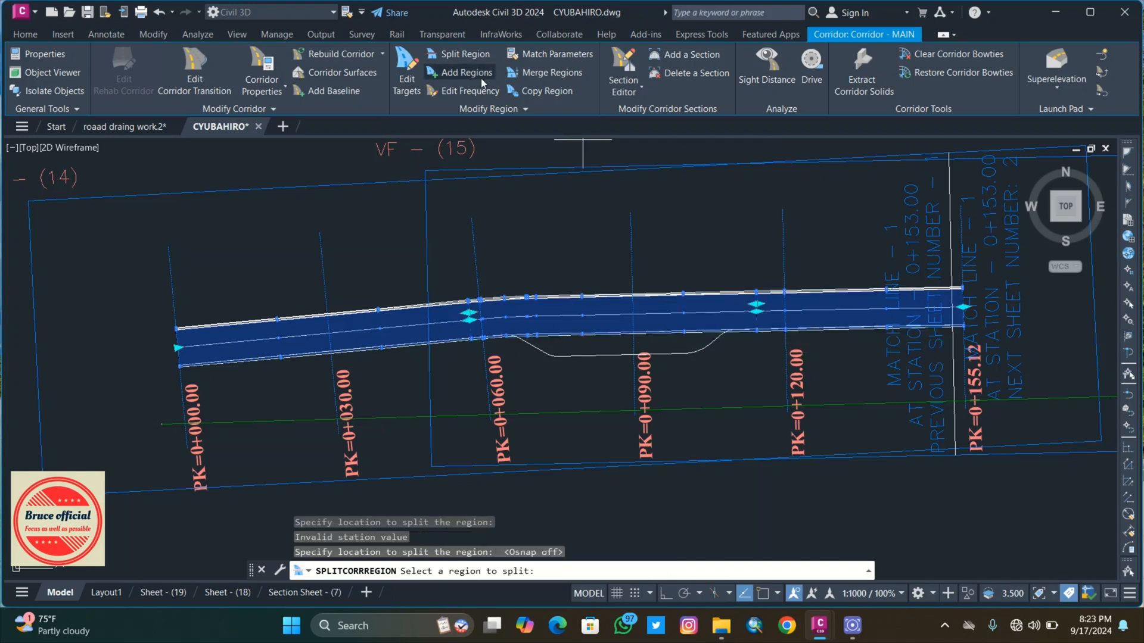
Step: Open the target mapping of the middle corridor region, which spans the widening, from its region properties
click(499, 109)
click(529, 146)
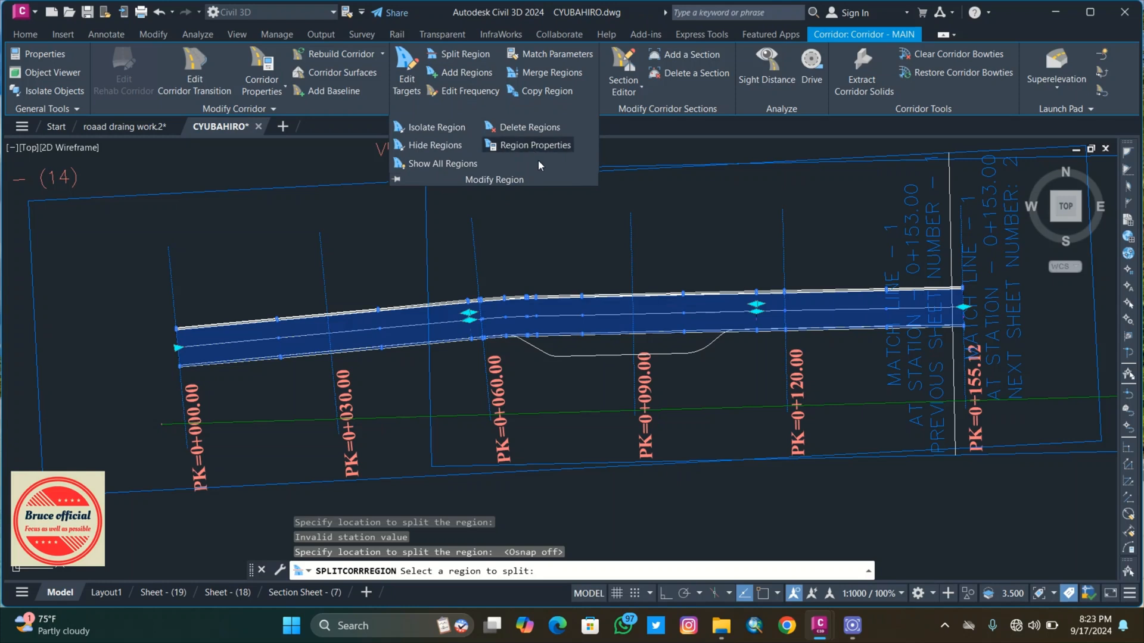
click(617, 316)
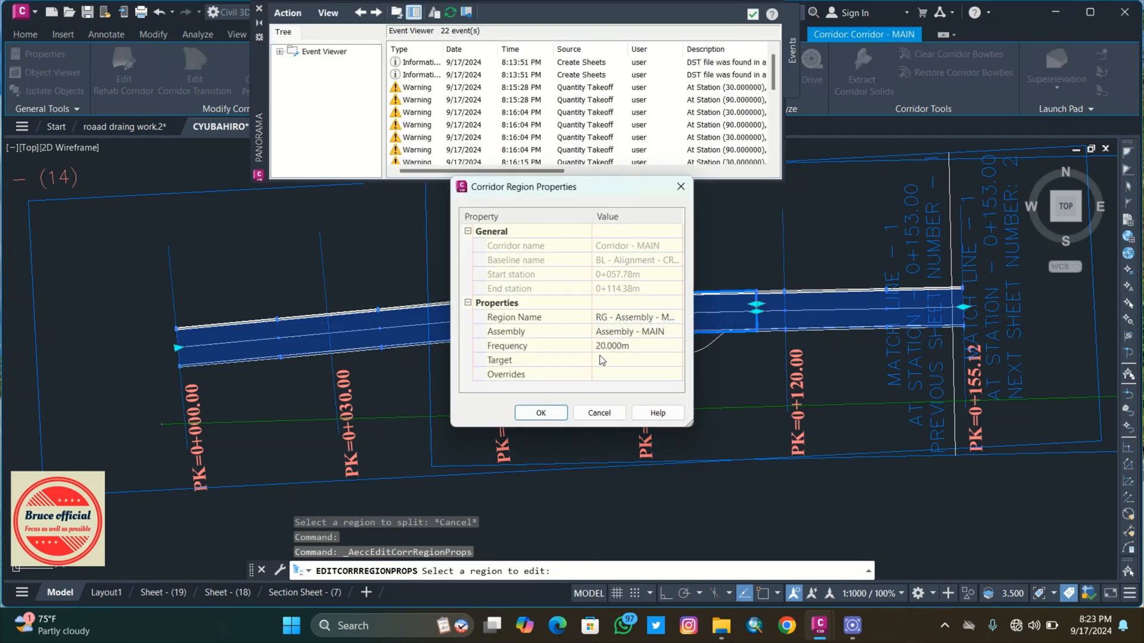
click(673, 361)
click(675, 360)
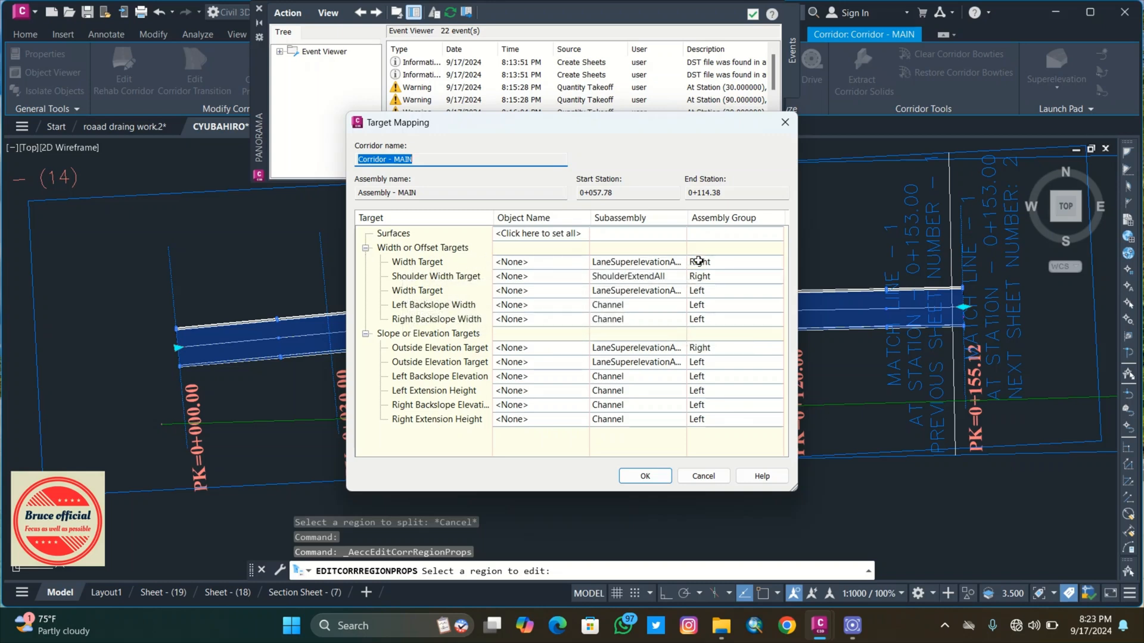
Step: Set the right lane's width target to Alignment - CRICKET-Right-3.500 by picking the widened offset alignment in the drawing
click(538, 260)
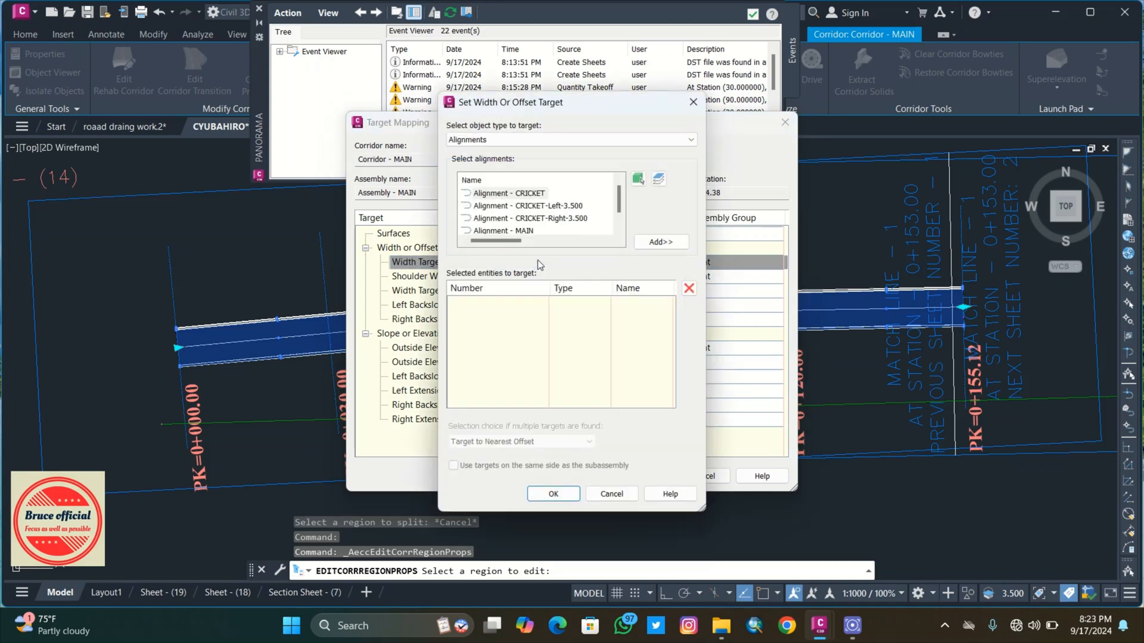
click(638, 178)
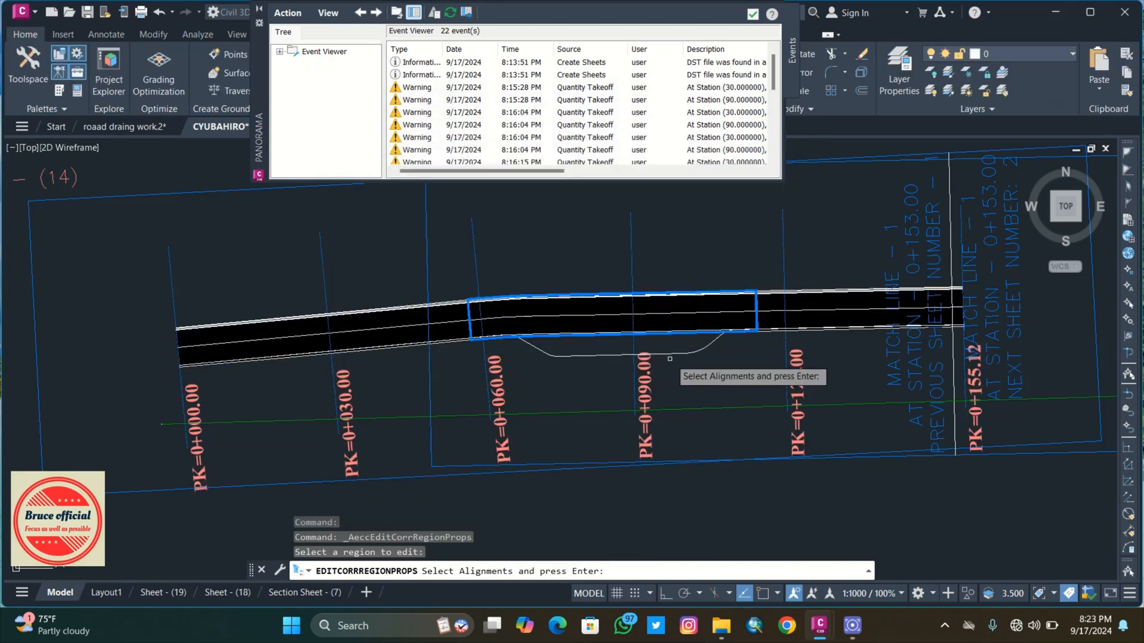
click(661, 356)
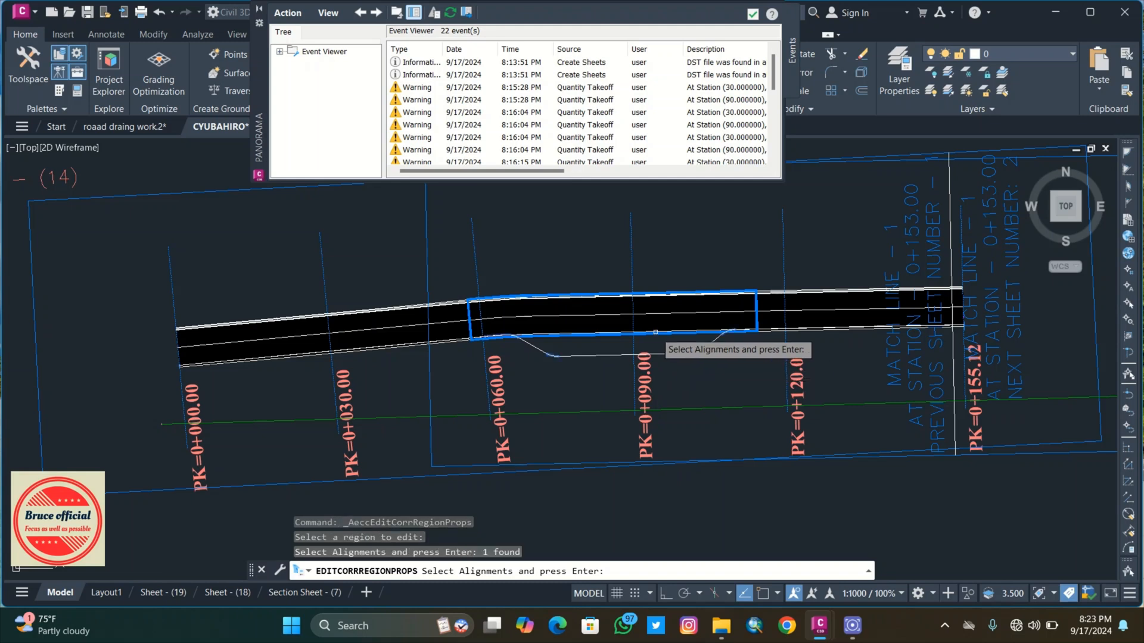
key(Return)
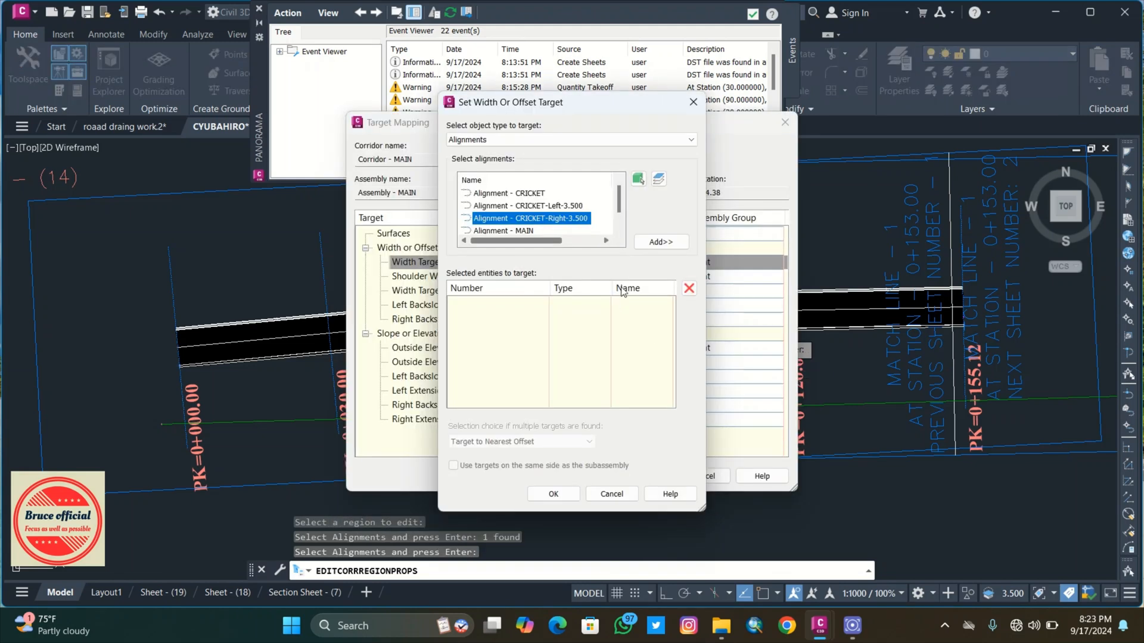
click(660, 242)
click(554, 494)
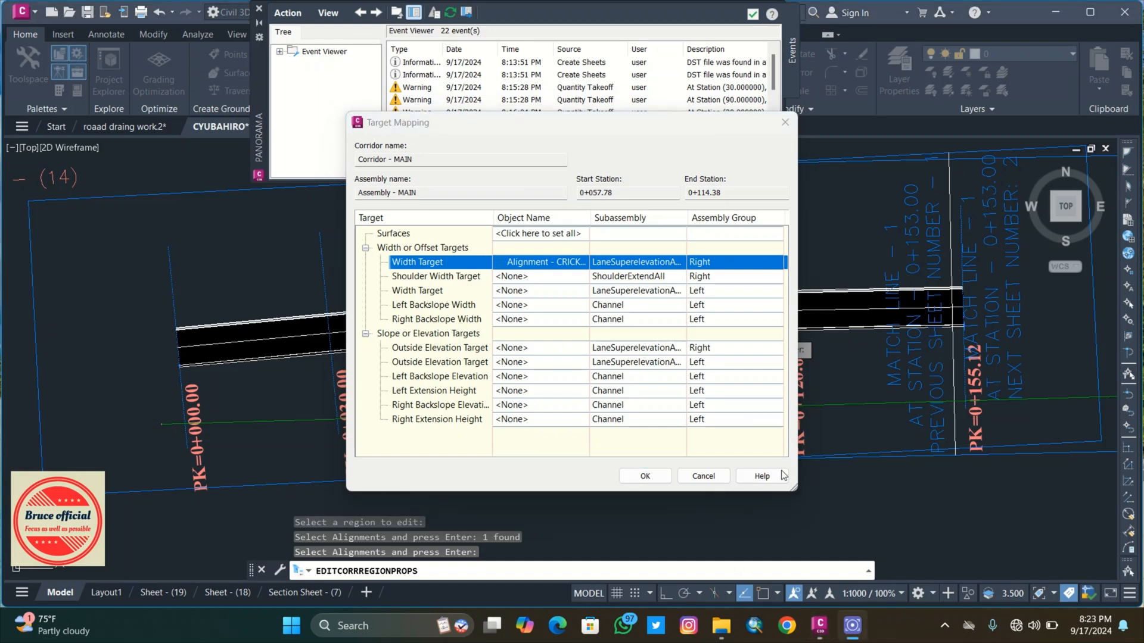
Step: Apply the target mapping and region properties to rebuild the corridor, check the widened edge, and close the event viewer
click(646, 476)
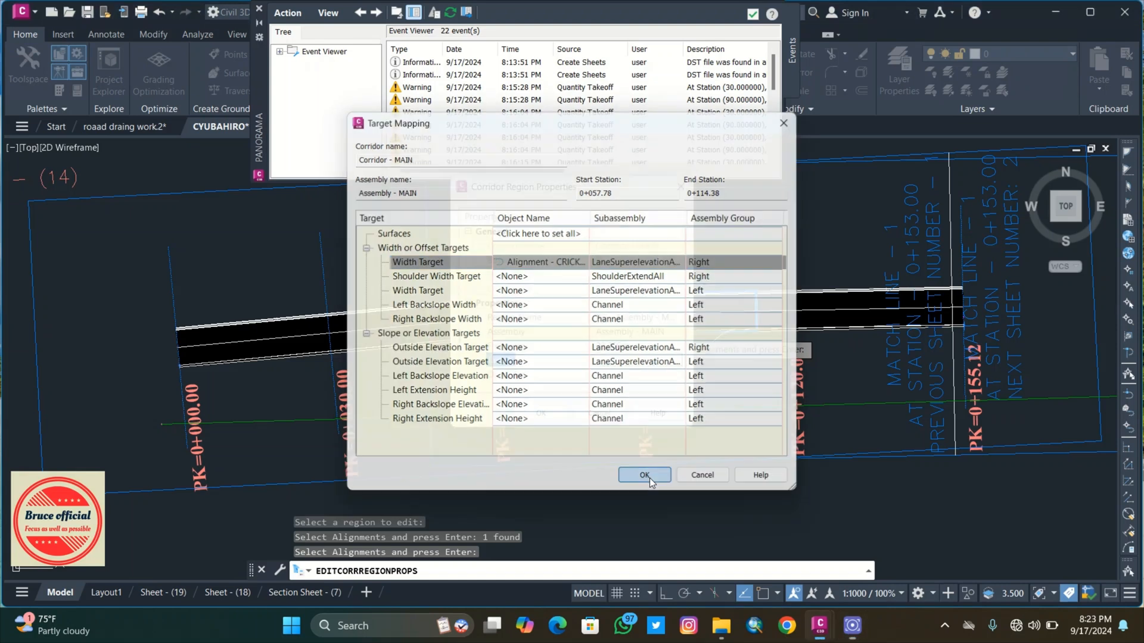
click(540, 413)
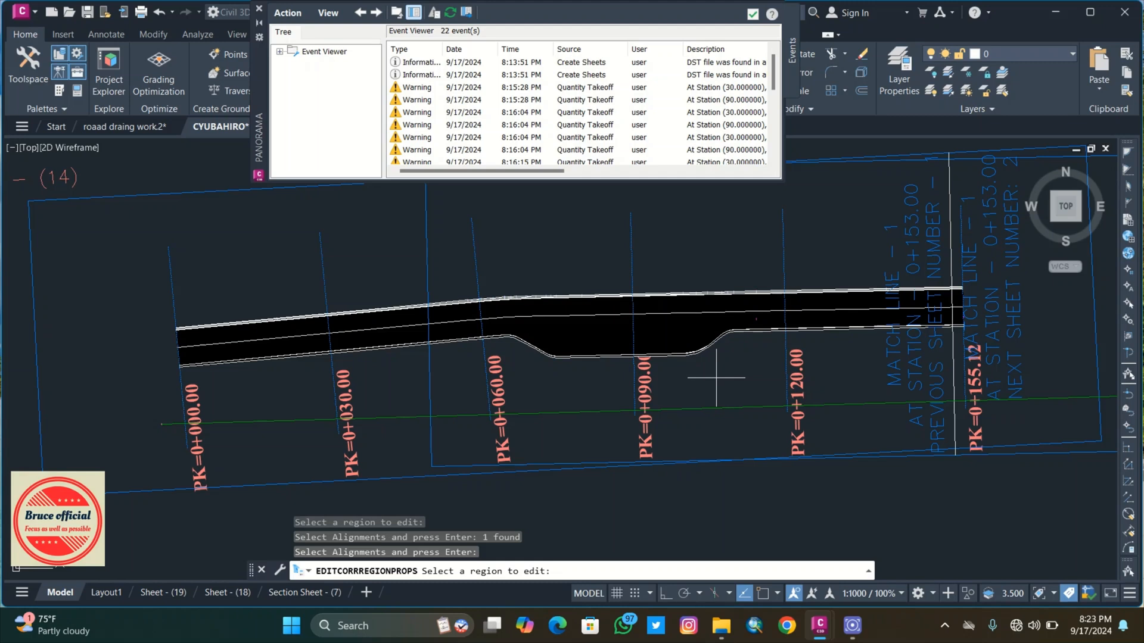
scroll(716, 378, up, 8)
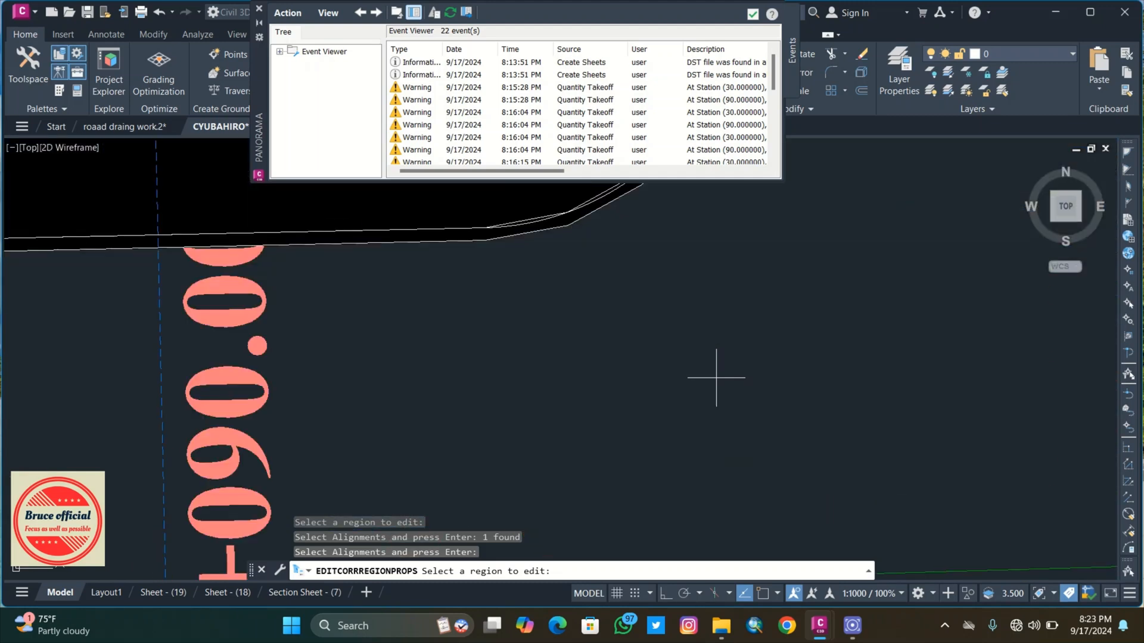
scroll(716, 378, down, 8)
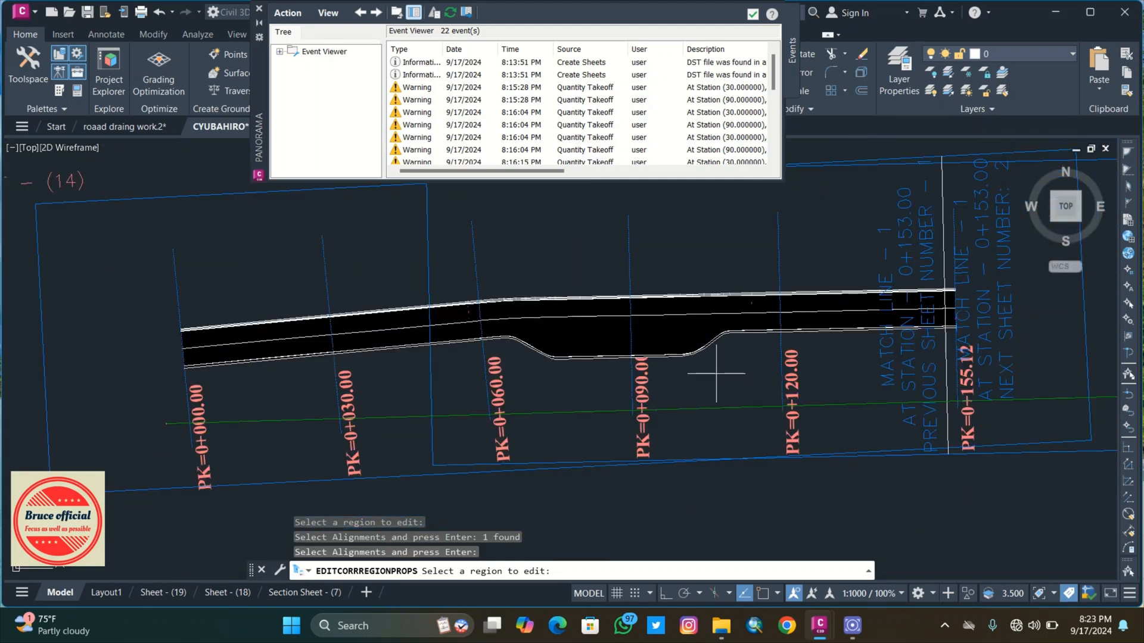
click(754, 14)
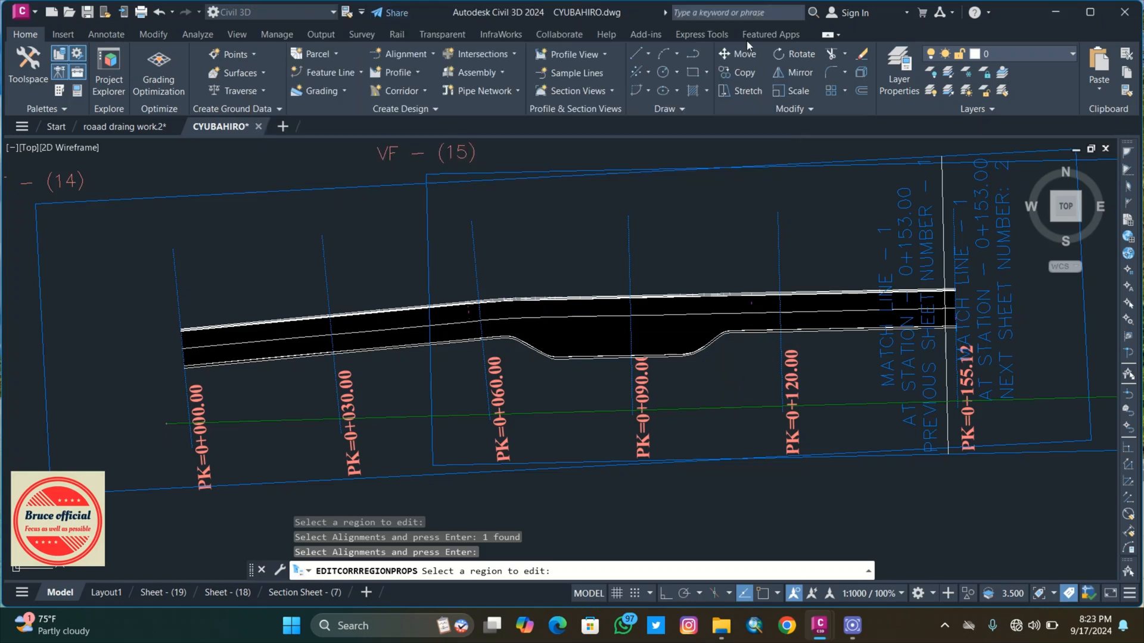